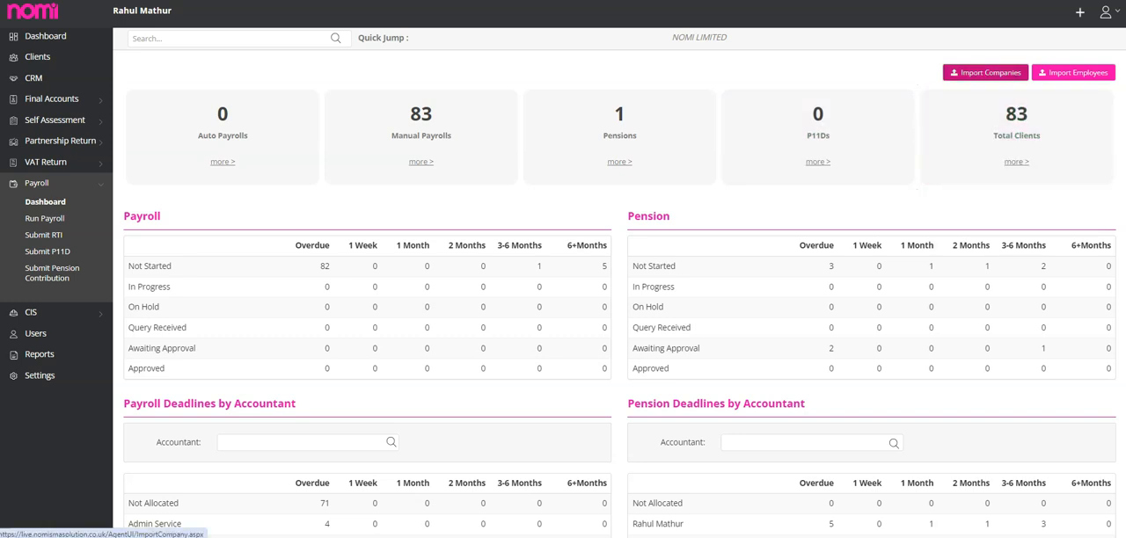
Look at the pages for importing companies and importing employees from CSV files, returning to the payroll dashboard after each.
click(985, 72)
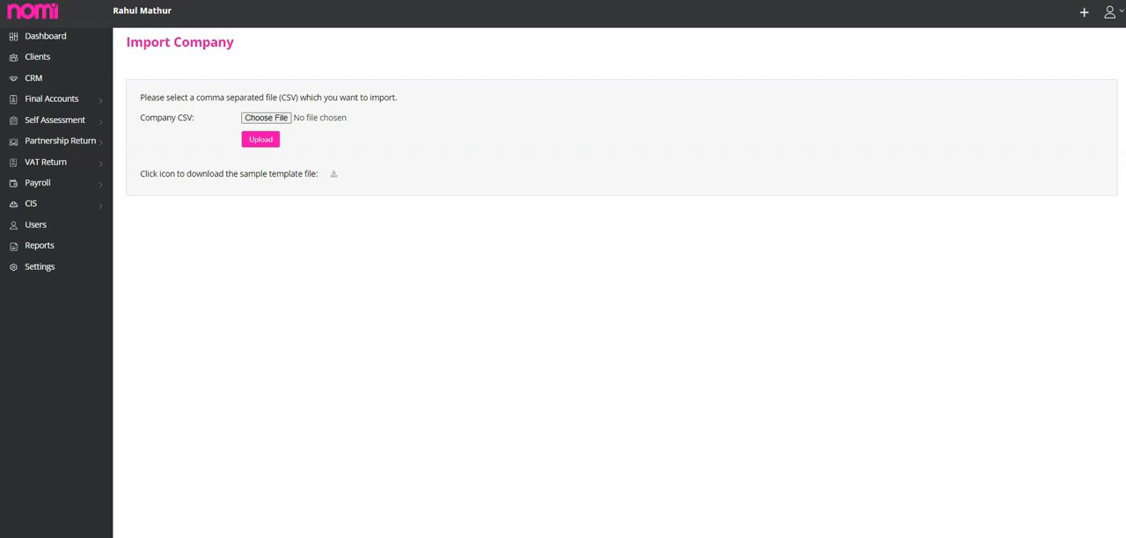
key(alt+Left)
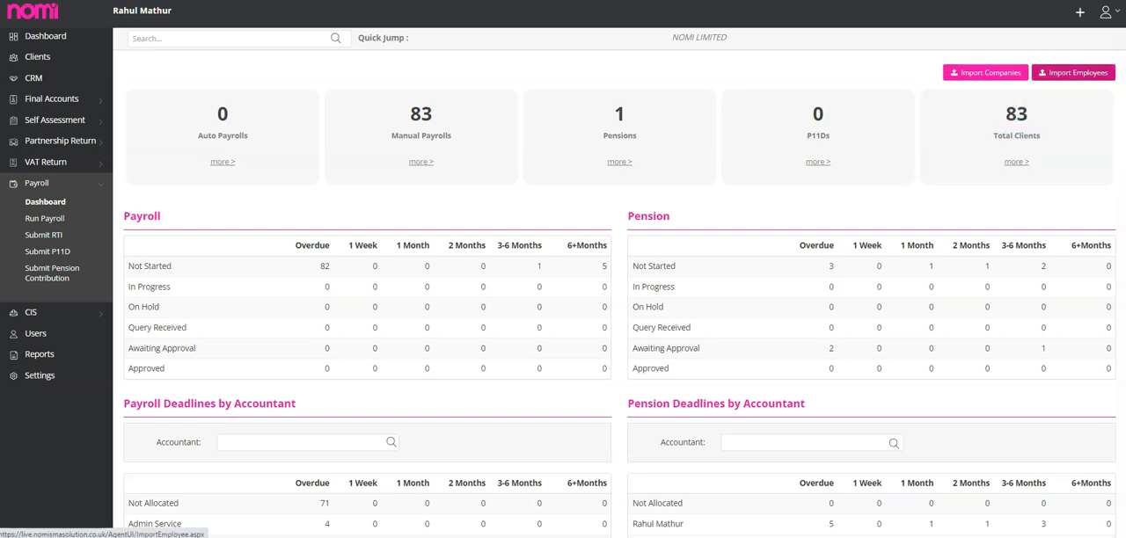
click(1073, 72)
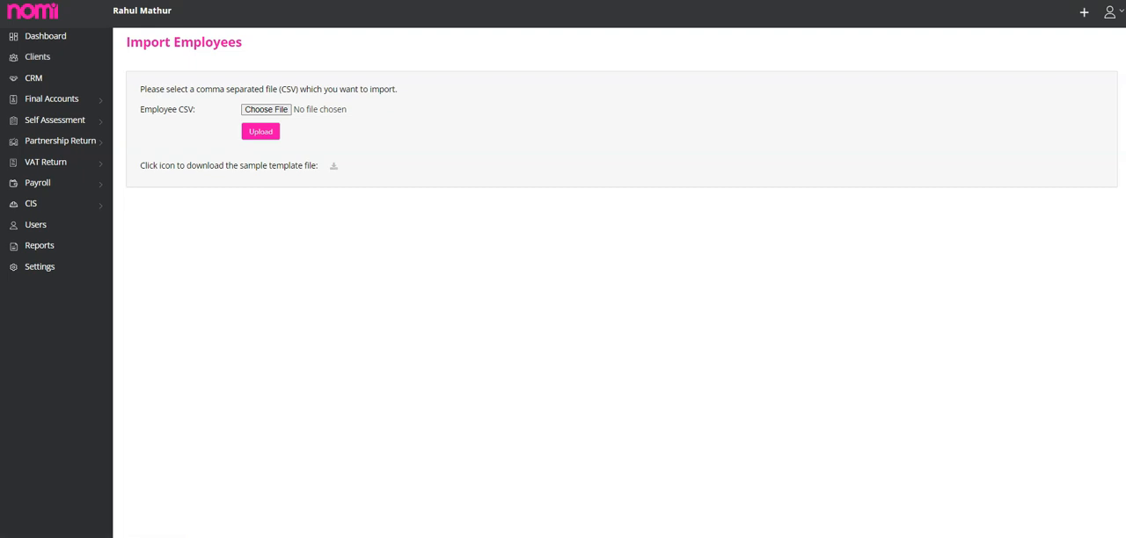
key(alt+Left)
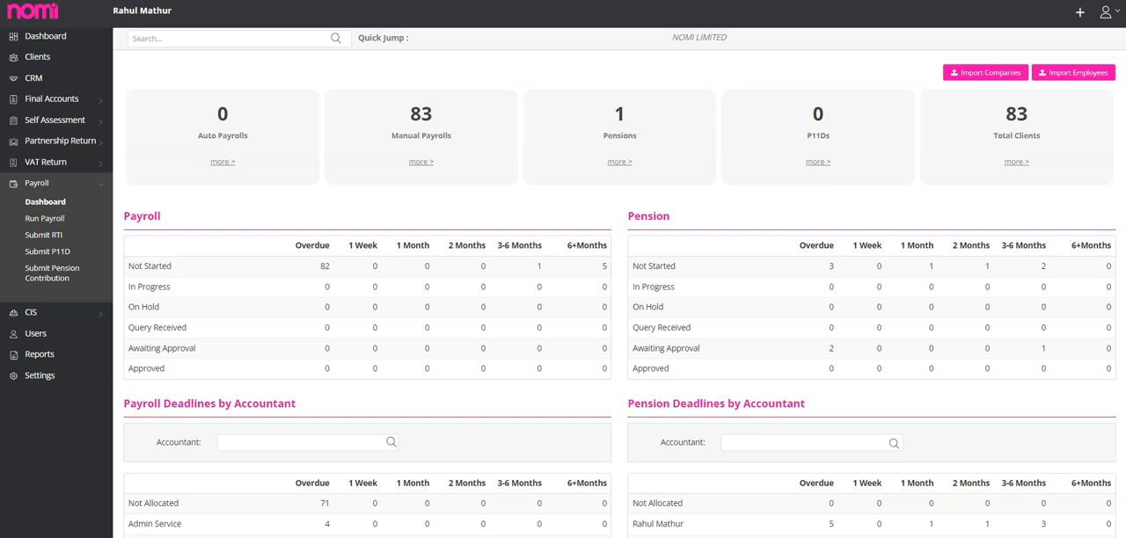
Review the payroll deadline tables and the Run Payroll, Submit RTI, Submit P11D and Submit Pension Contribution pages.
scroll(619, 281, down, 1)
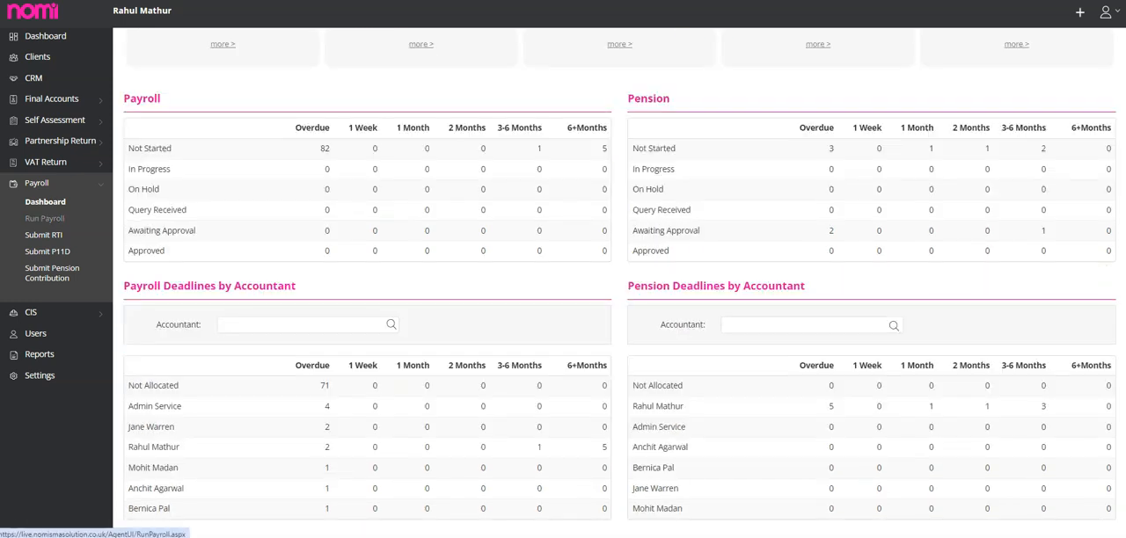
click(45, 219)
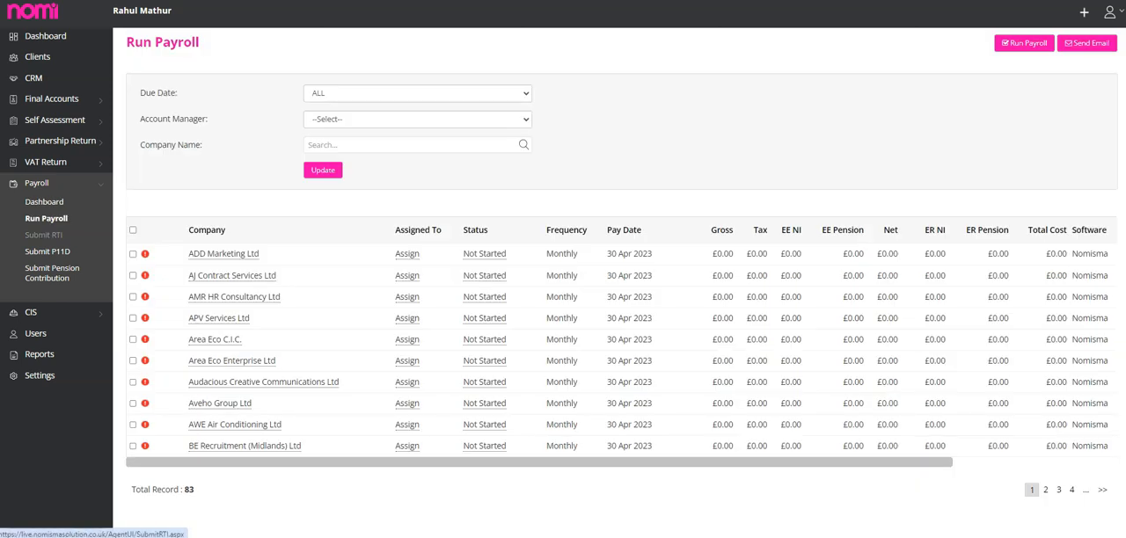
click(43, 235)
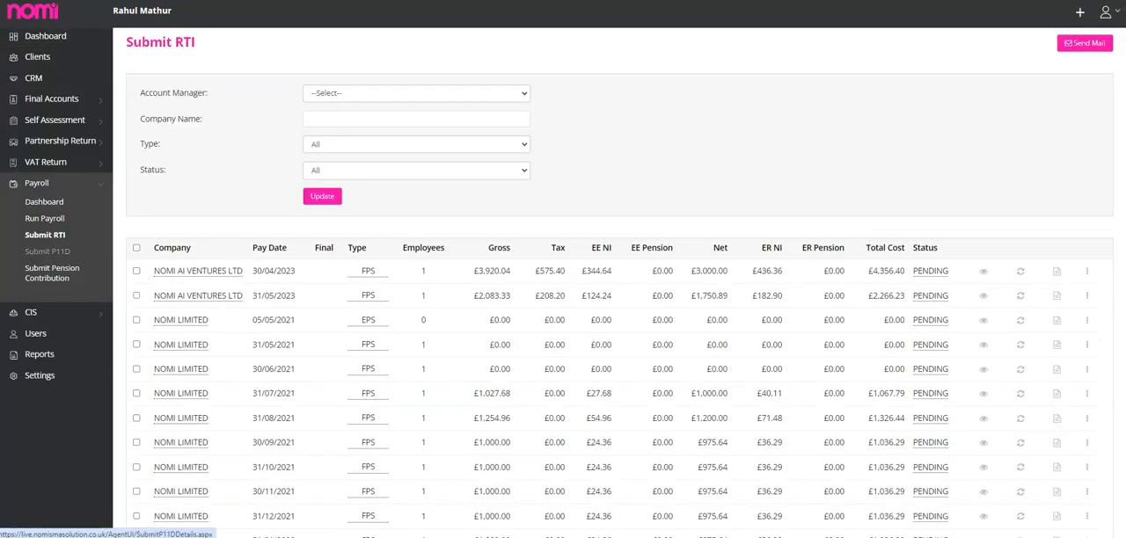
click(48, 252)
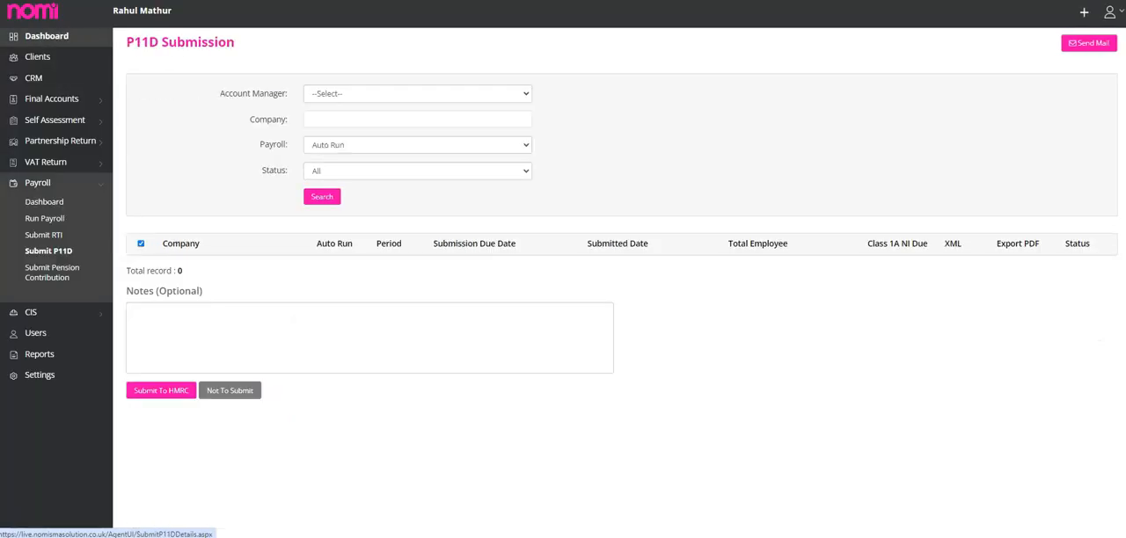
click(52, 273)
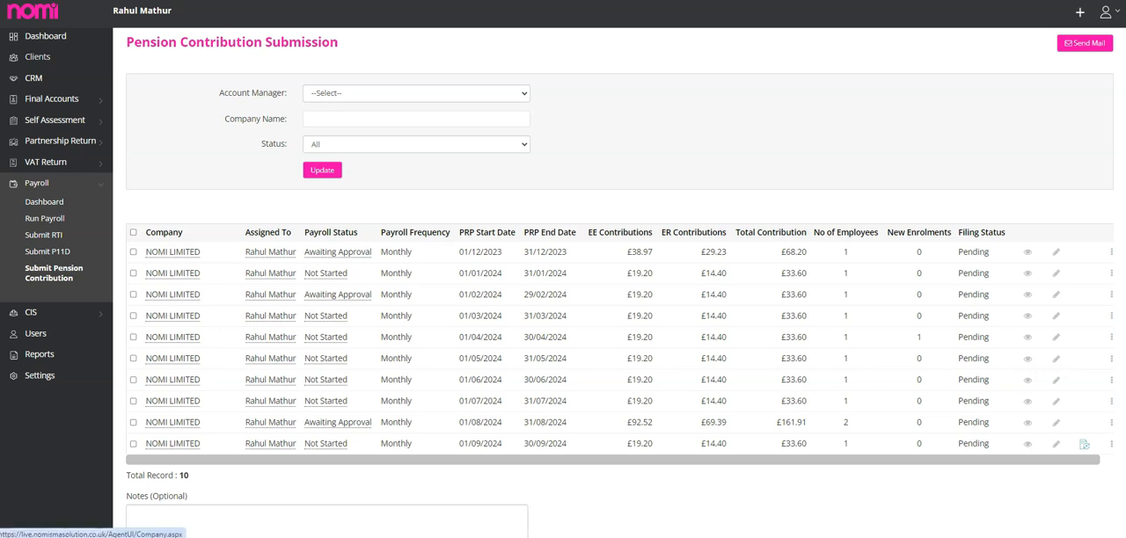
Try adding a limited company client by searching Companies House for "nomisma" and previewing NOMISMA LIMITED, without creating it.
click(38, 57)
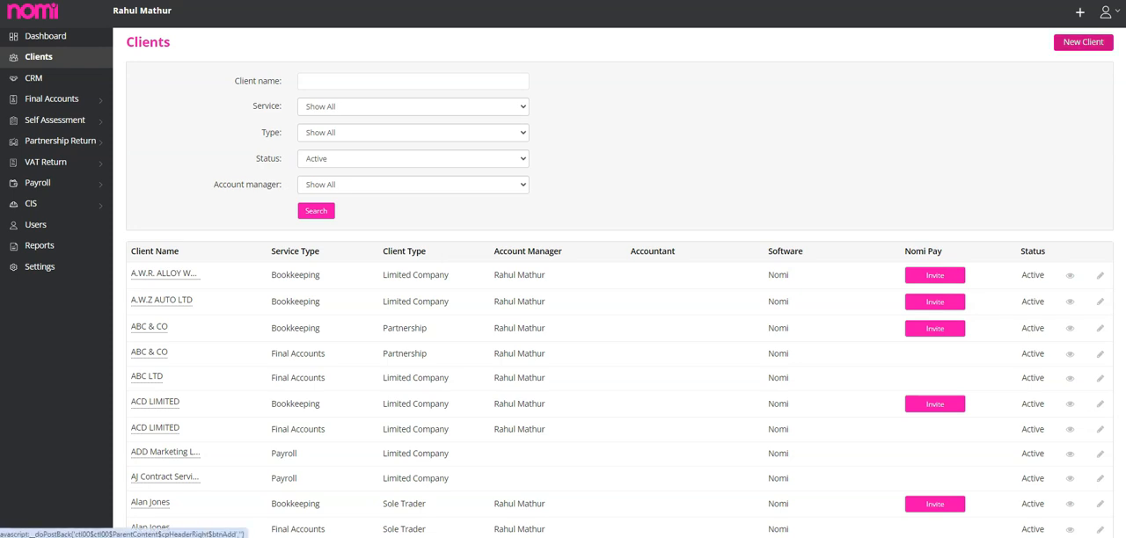
click(1083, 41)
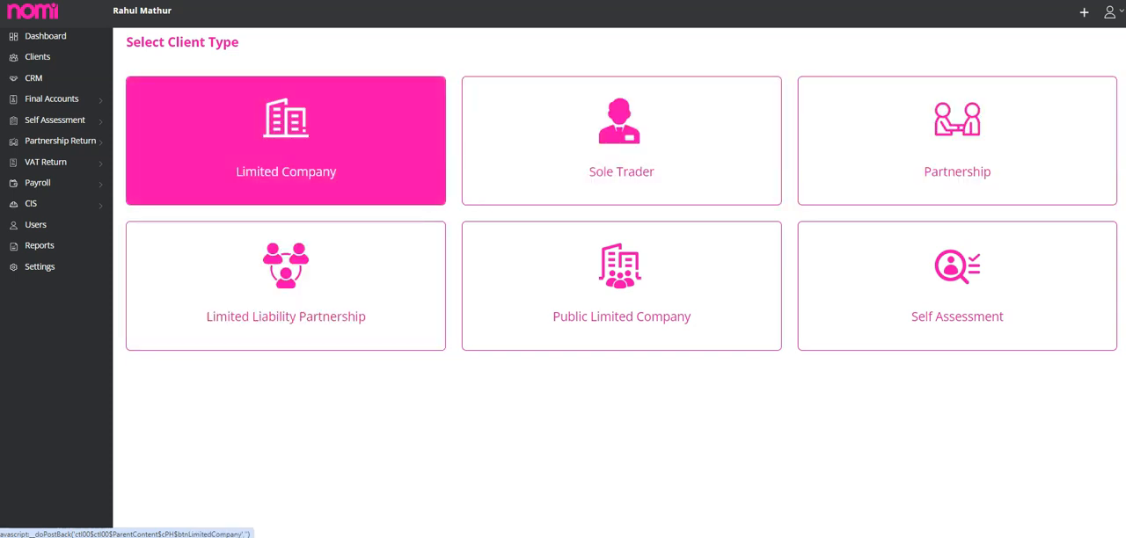
click(286, 141)
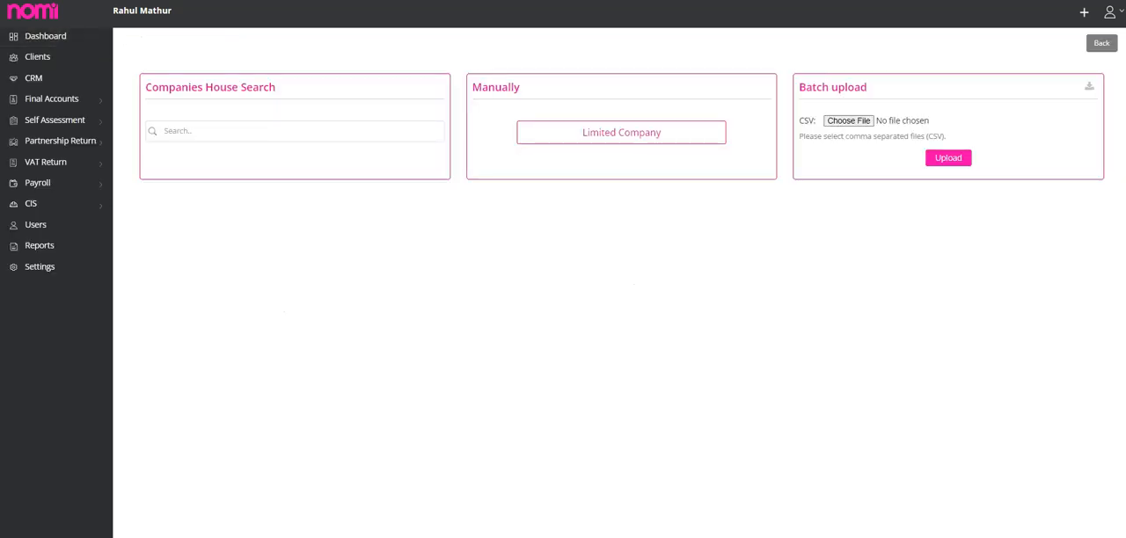
click(286, 132)
click(238, 245)
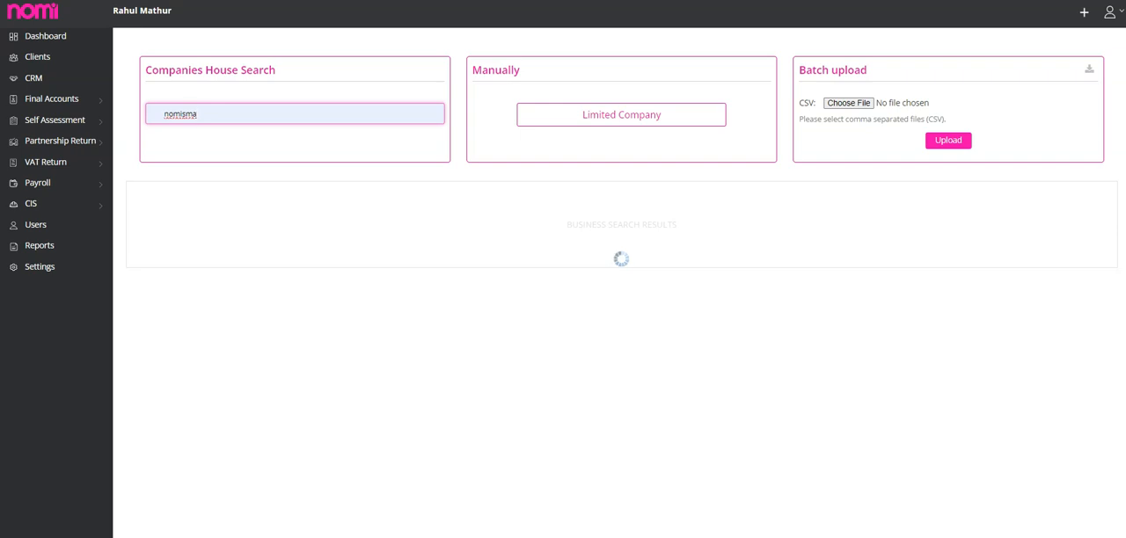
click(580, 212)
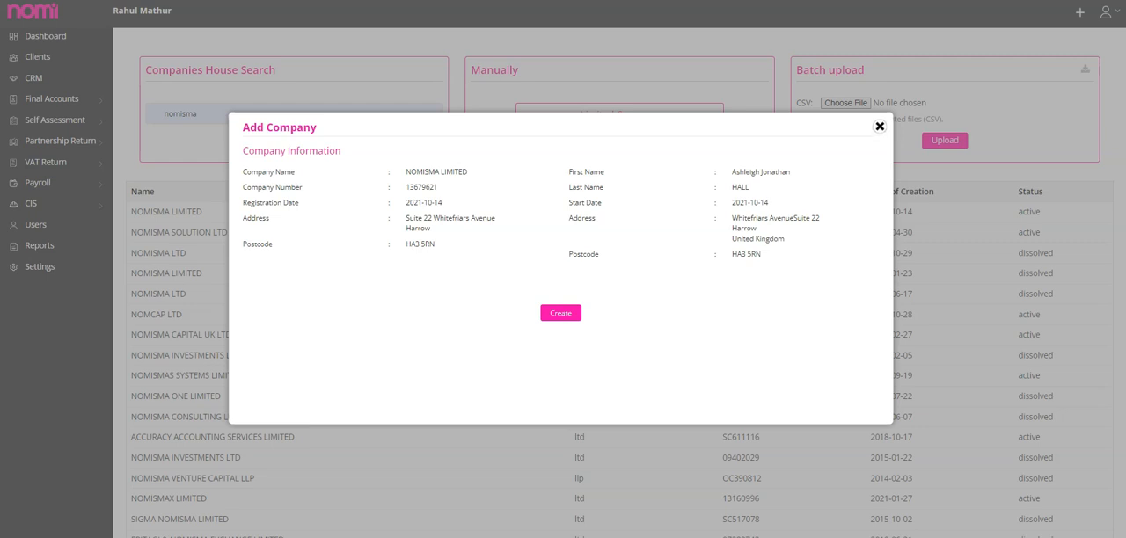
click(879, 126)
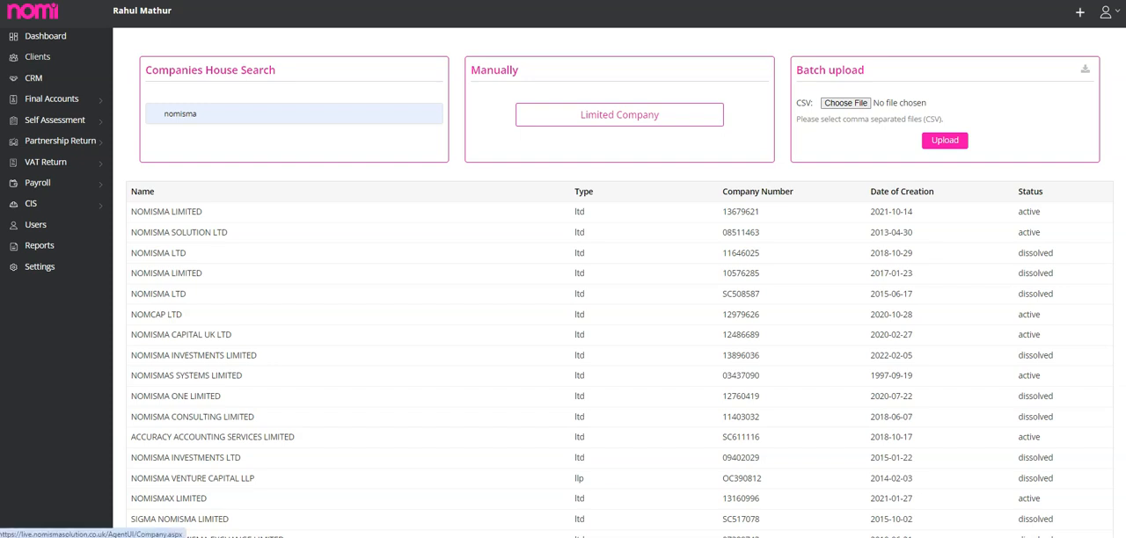
Open the bookkeeping client ACD LIMITED from the client list, dismiss the NomiPay offer and enter its payroll.
click(38, 58)
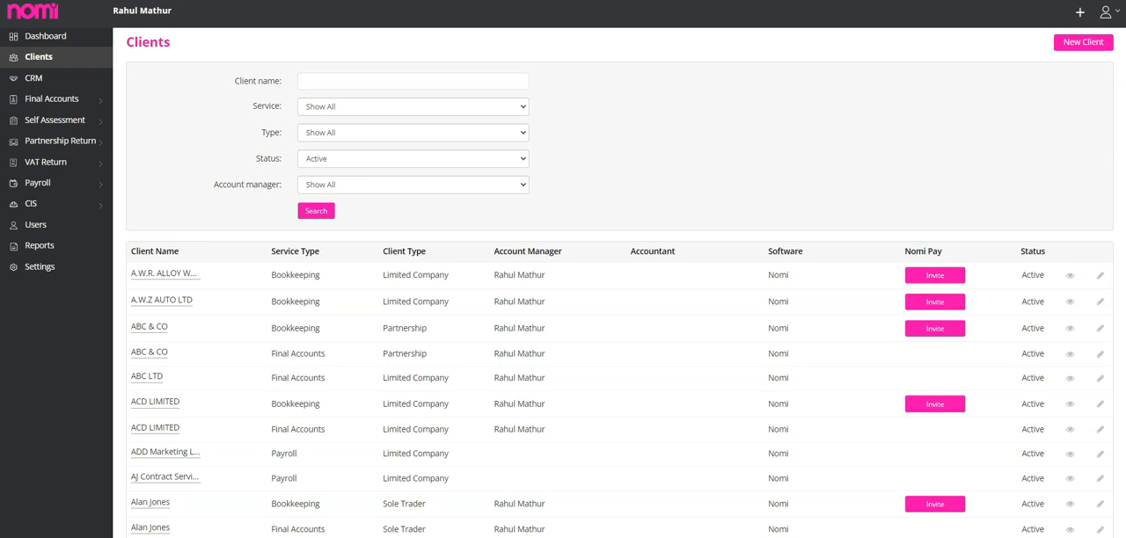
scroll(615, 352, down, 2)
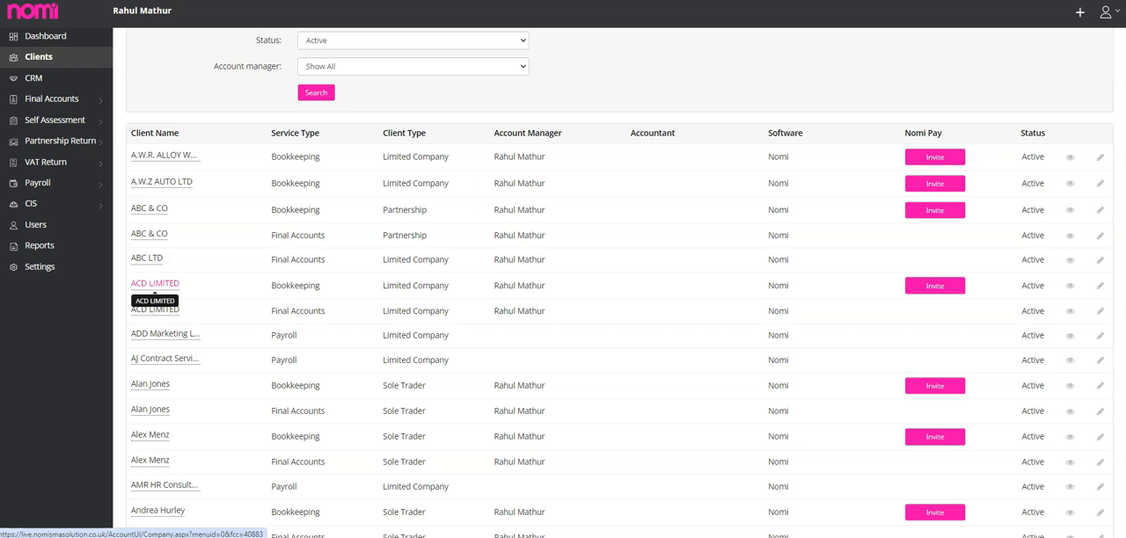
click(155, 284)
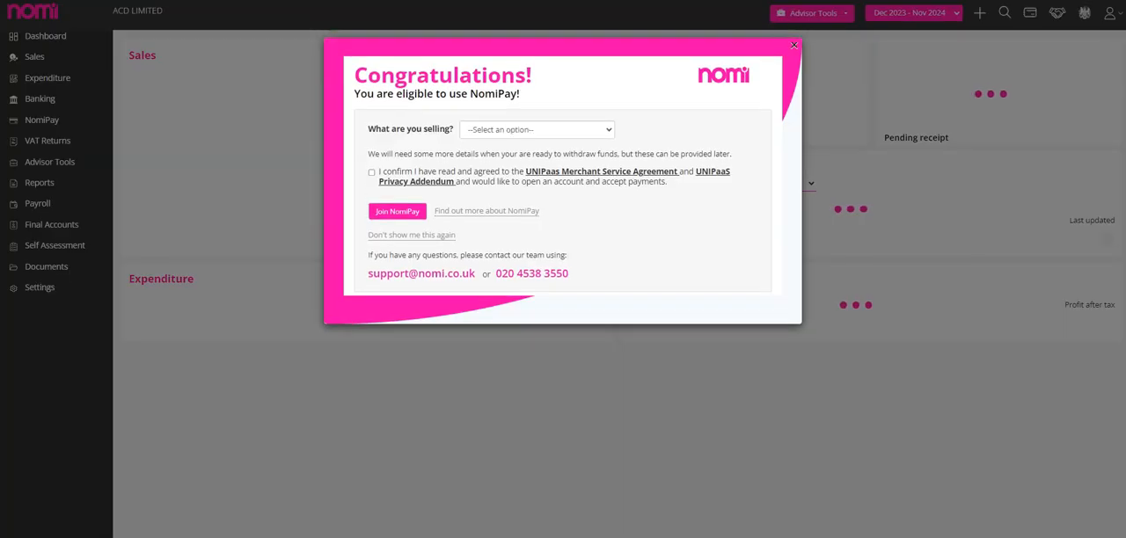
click(793, 45)
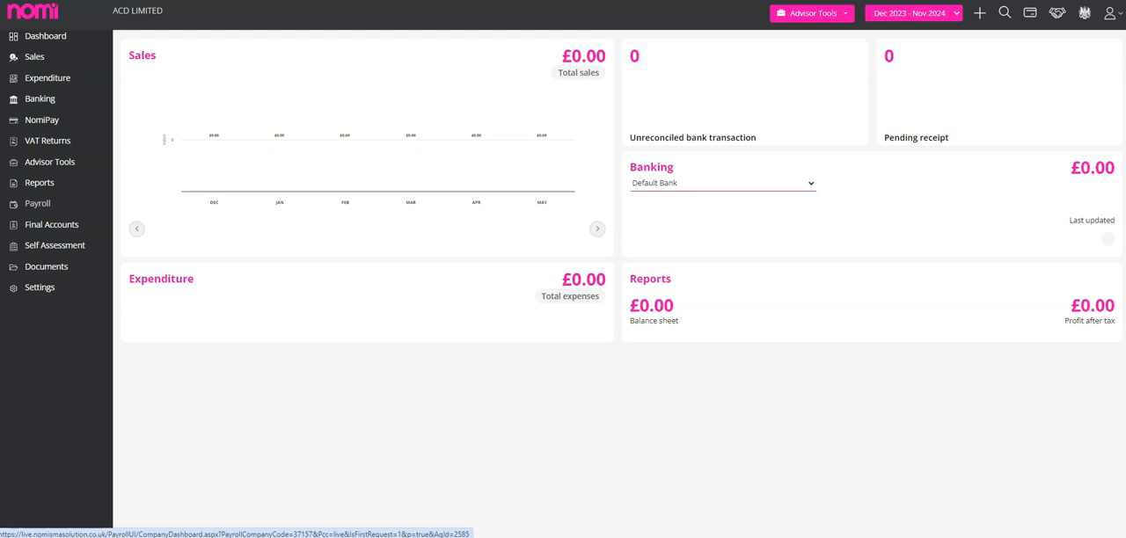
click(37, 203)
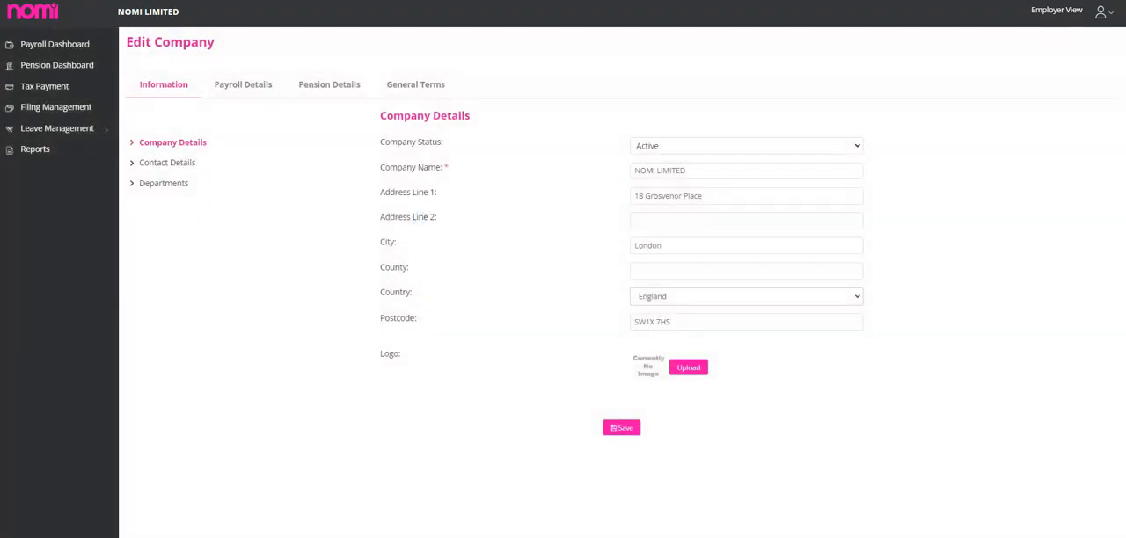
Review the Company Status options, contact details and departments in the company information of NOMI LIMITED.
click(746, 146)
key(Down)
key(Return)
click(747, 146)
key(Return)
click(746, 146)
click(746, 174)
click(746, 146)
click(746, 161)
click(167, 163)
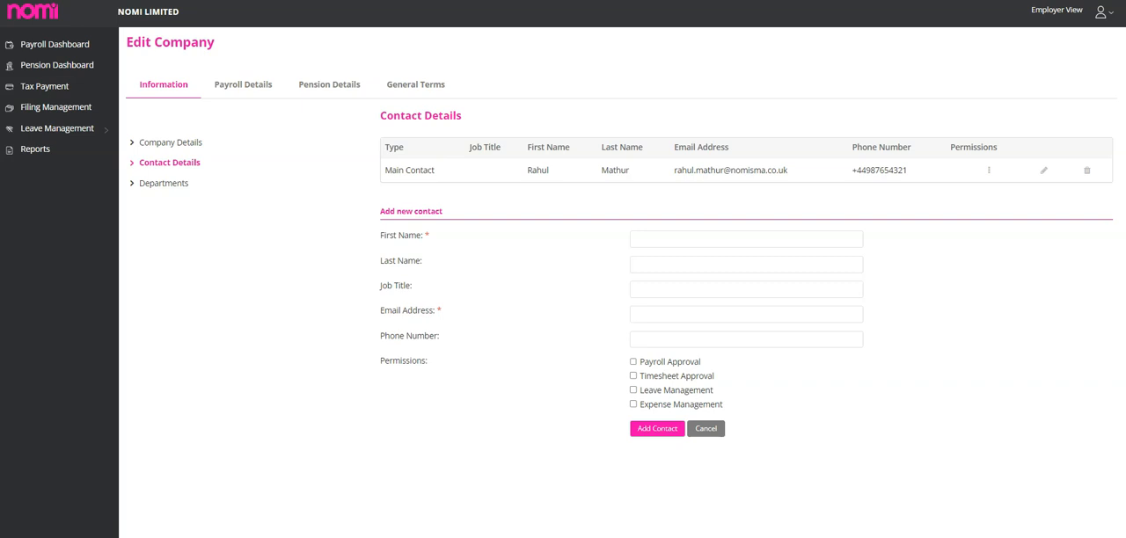
click(163, 184)
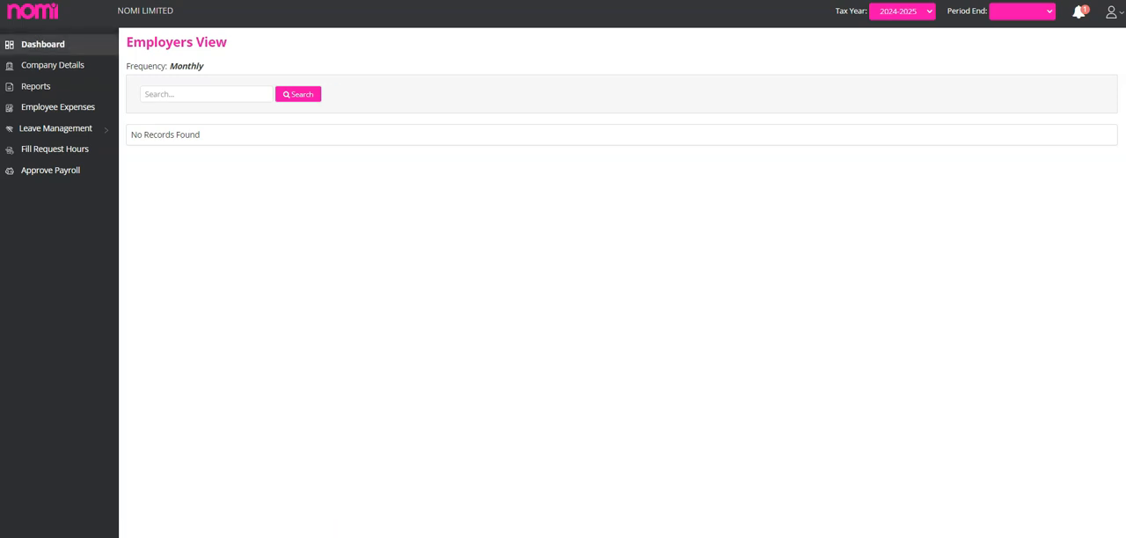
Review the company details, reports and employee expenses in the employer view, including the blank form for adding an expense.
click(53, 65)
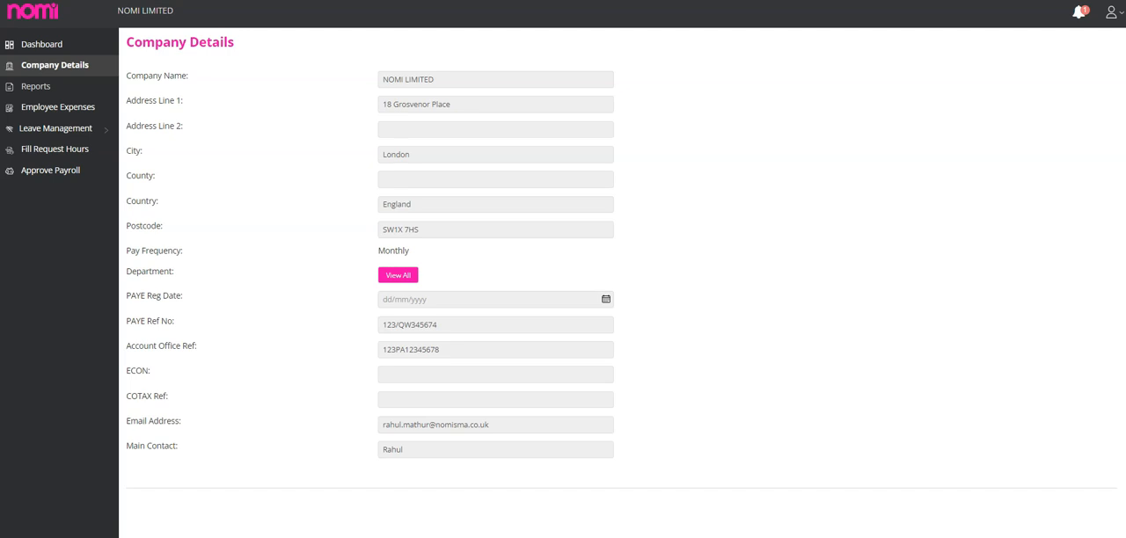
click(36, 86)
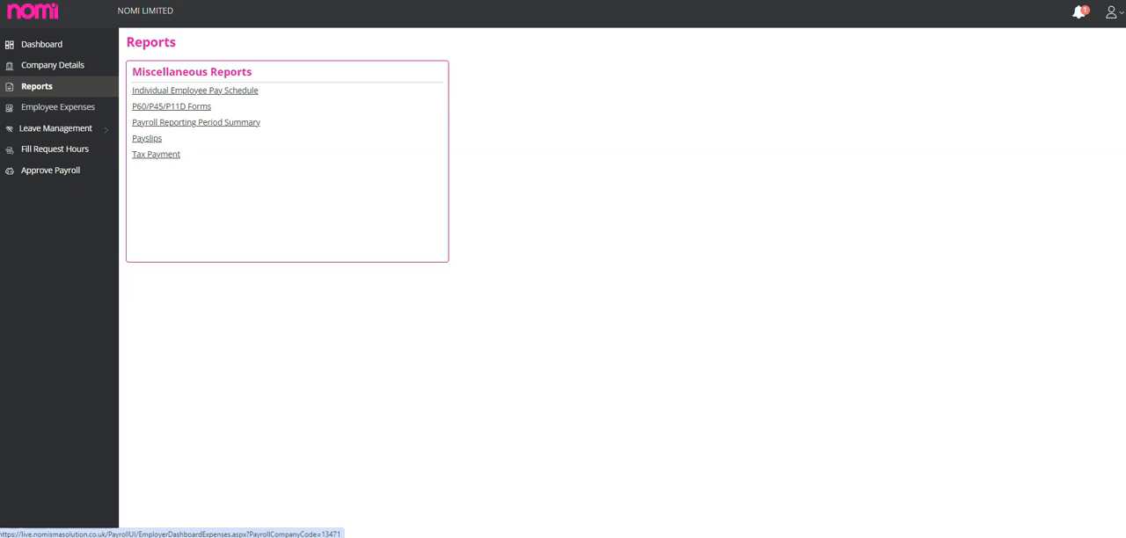
click(57, 106)
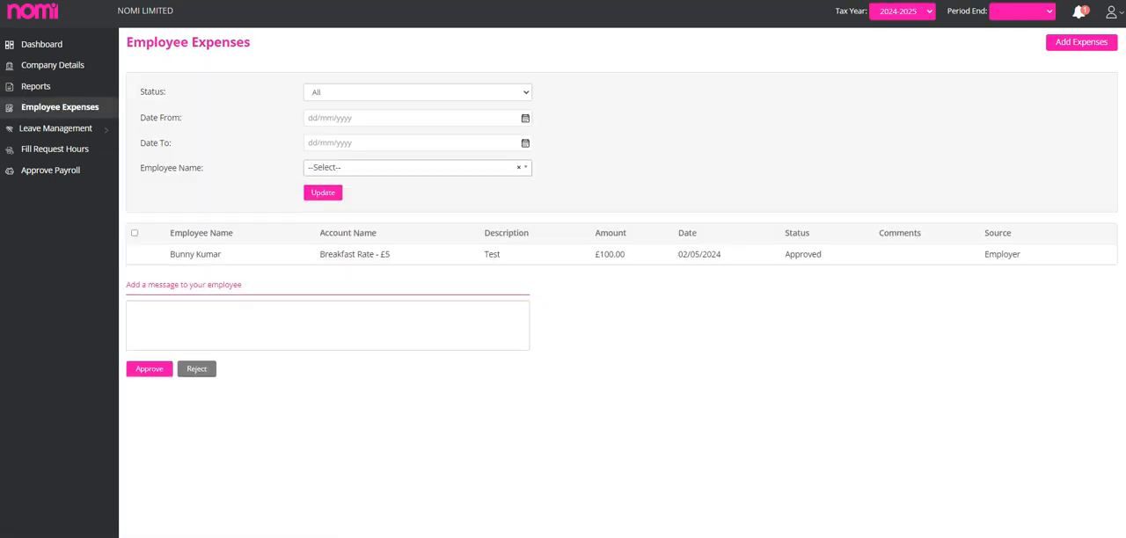
click(1081, 42)
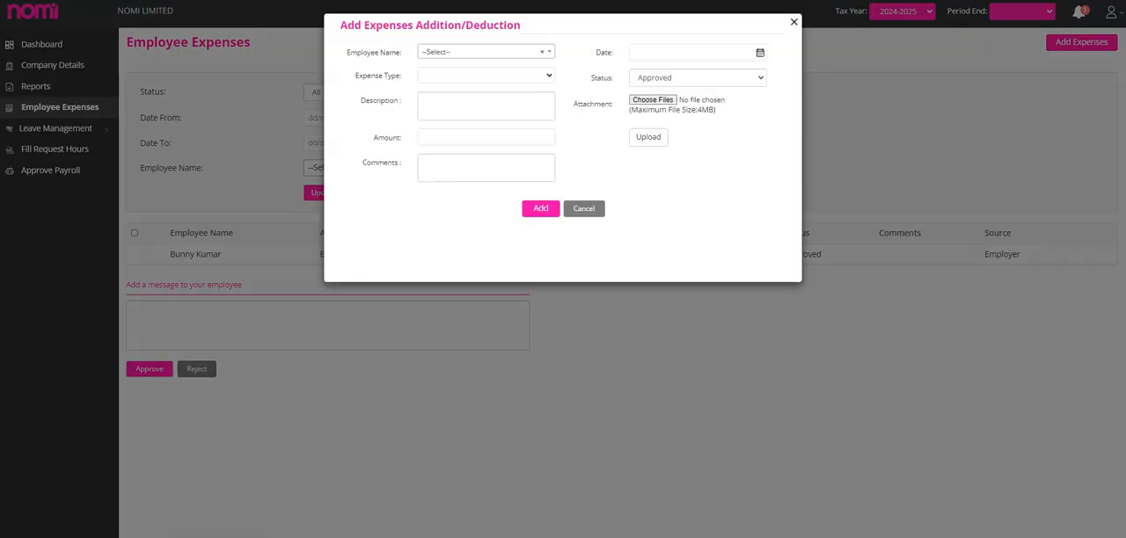
click(793, 22)
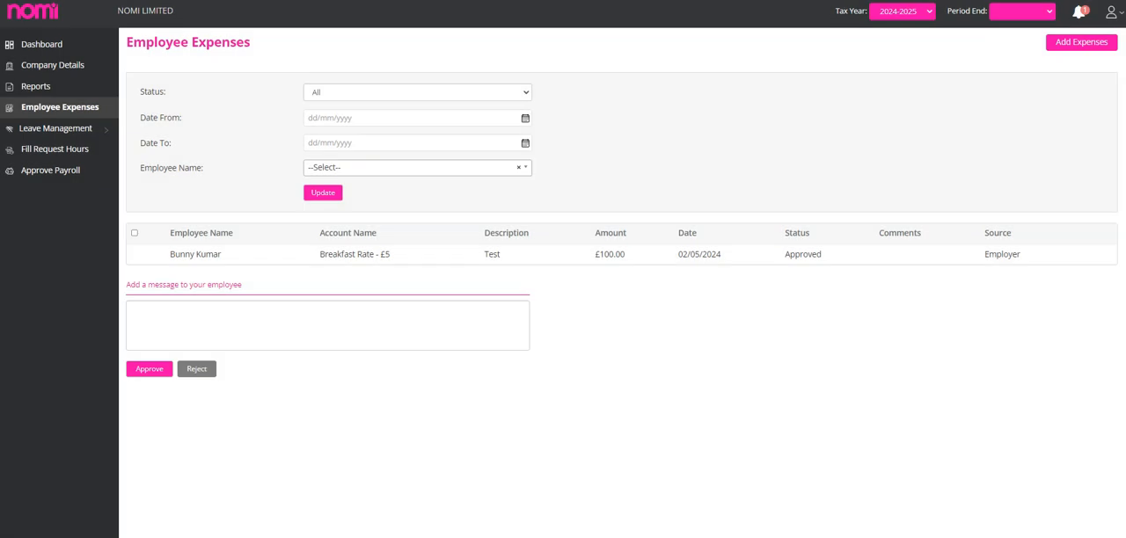
View the leaves pending for approval and the employee hours request for the period ending 31/08/2024.
click(55, 129)
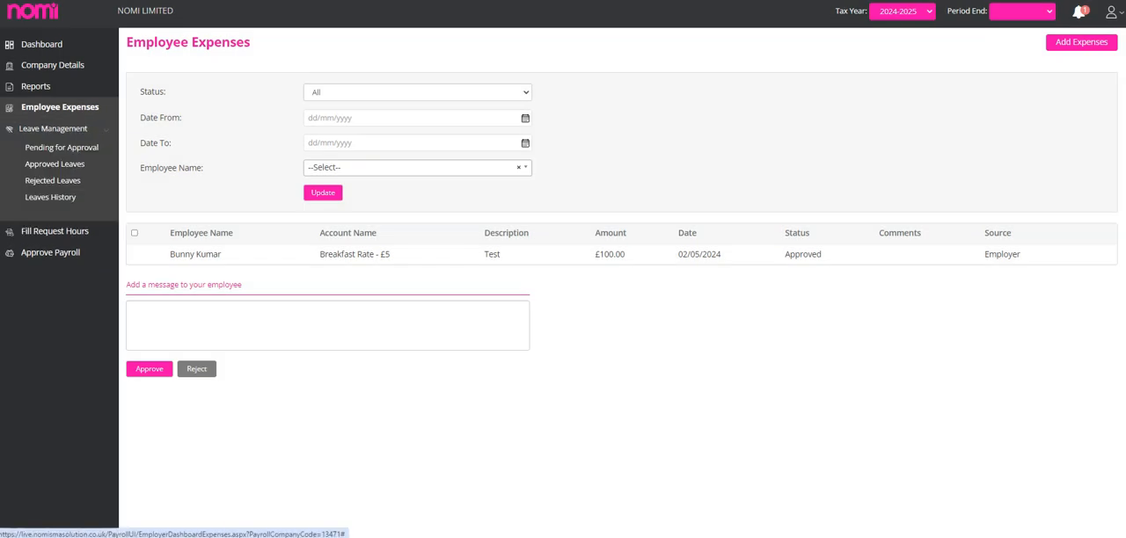
click(62, 147)
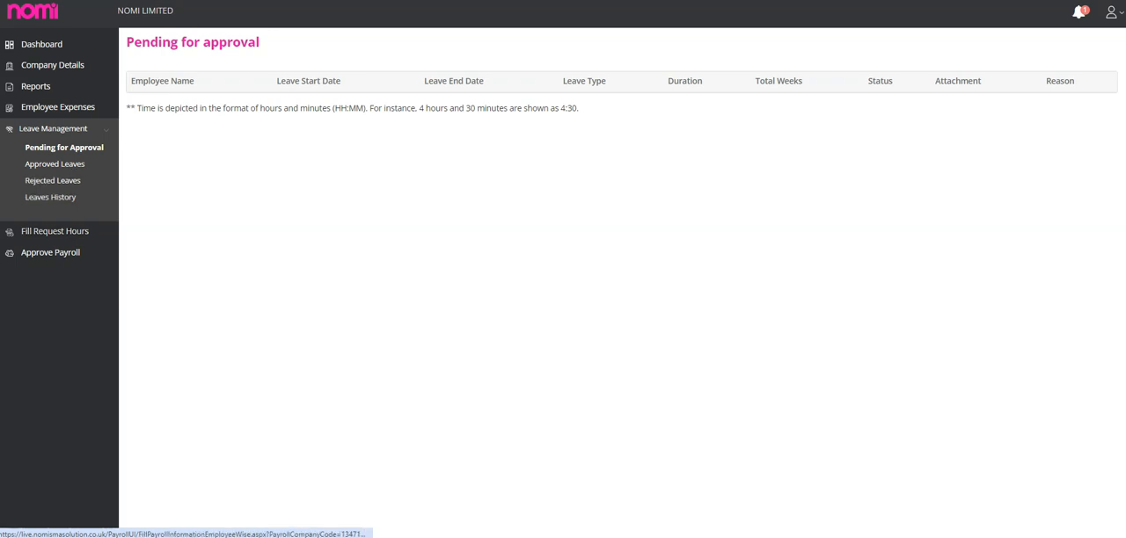
click(55, 232)
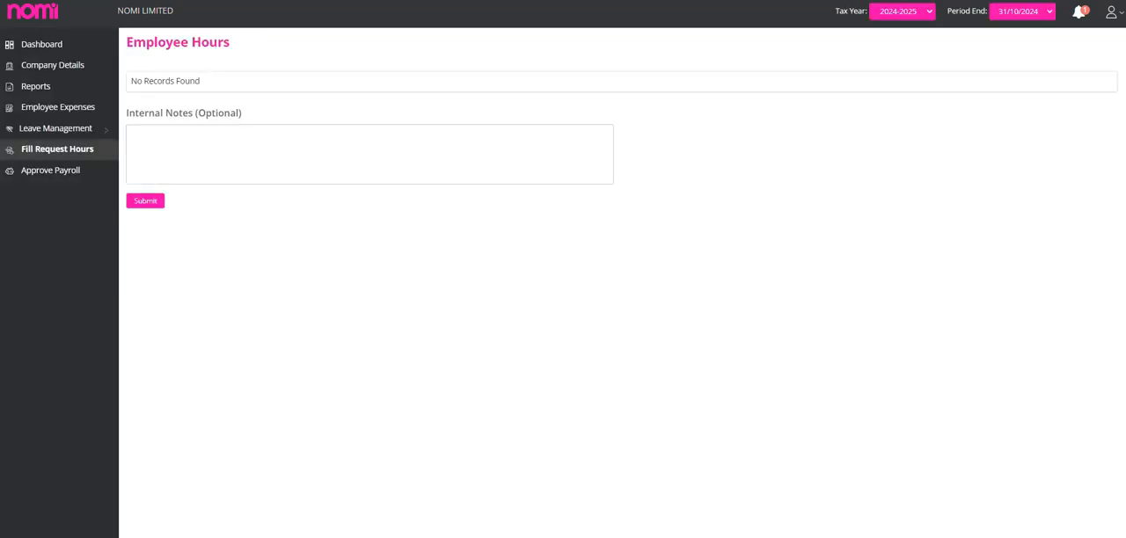
click(1021, 10)
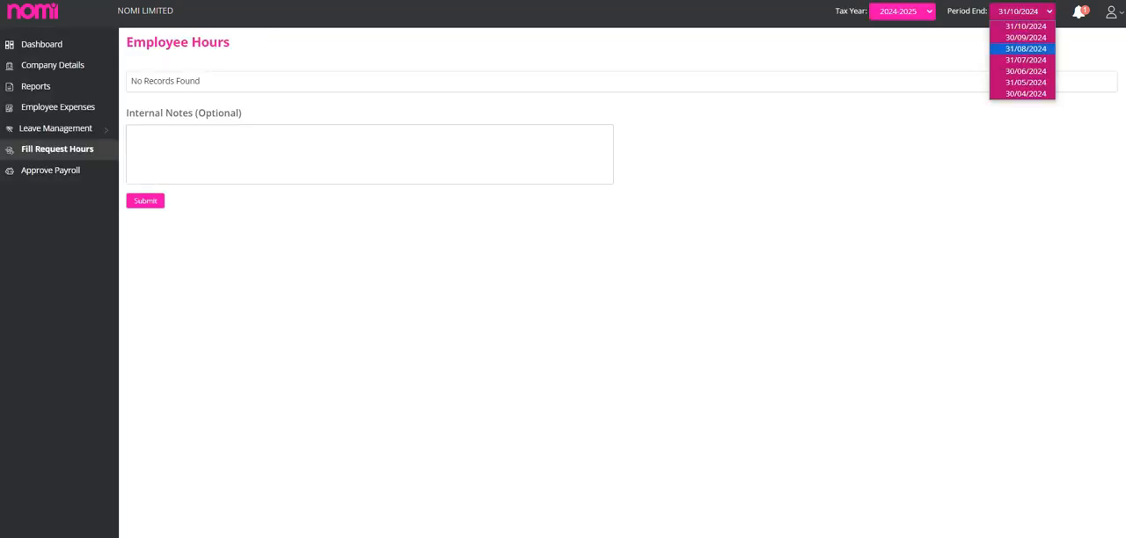
click(1021, 44)
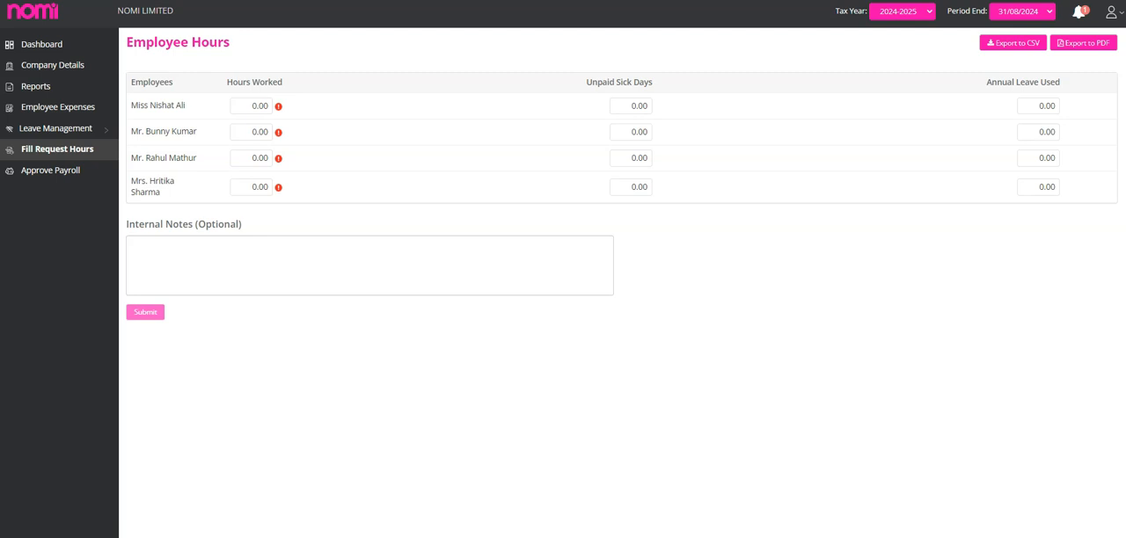
Review the payroll approval request for the period ending 31/08/2024, through the payment summary, HMRC payment details and notes.
click(50, 170)
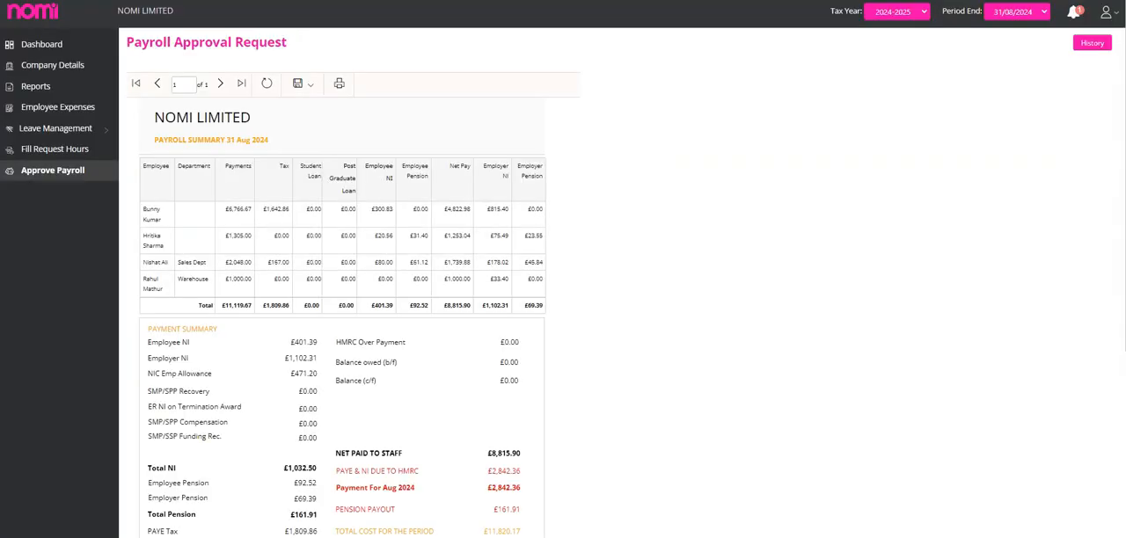
scroll(343, 281, down, 2)
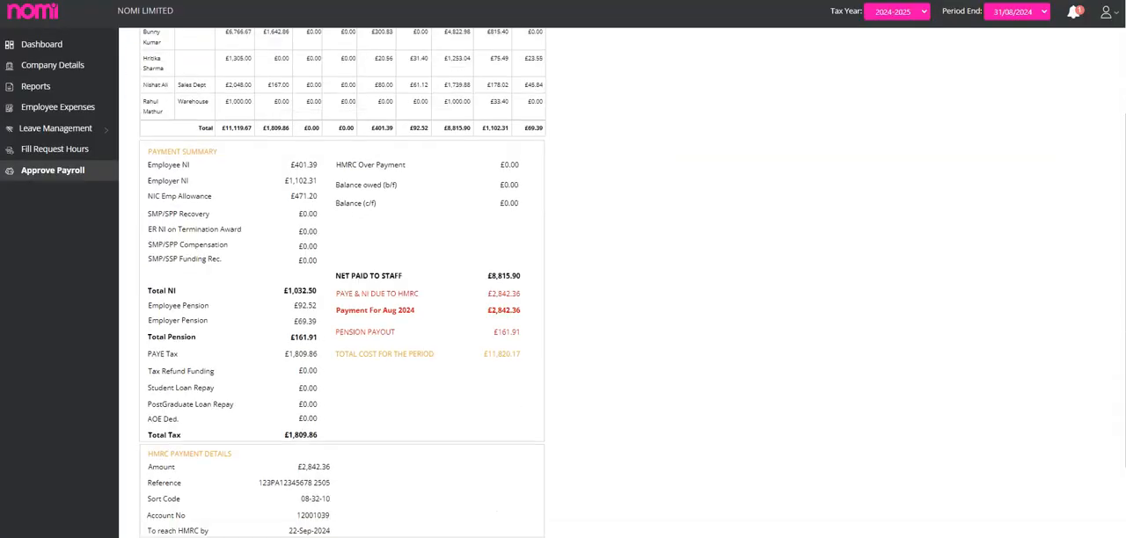
scroll(343, 281, down, 2)
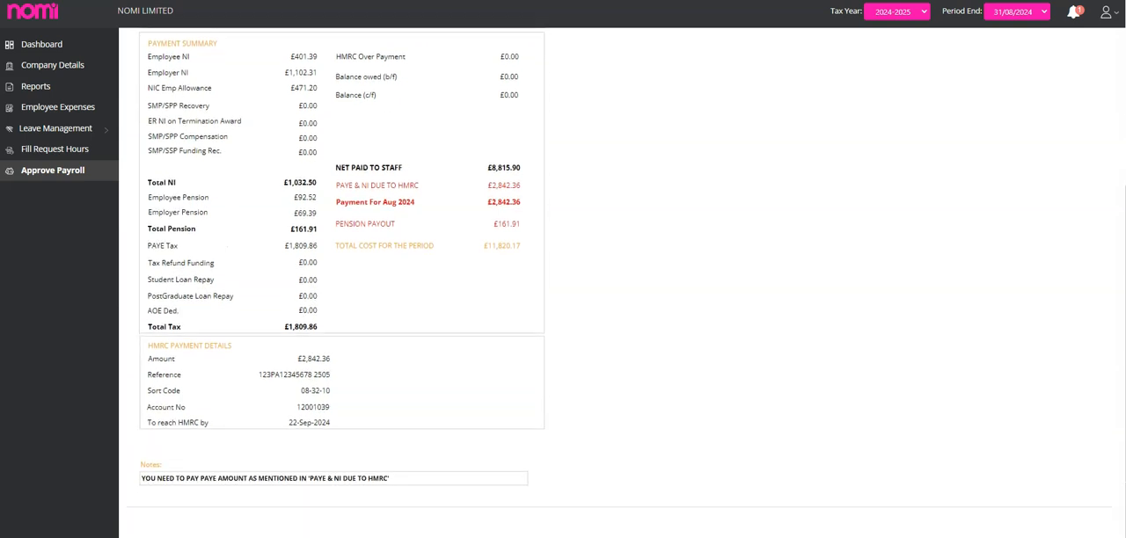
Recheck the payroll summary for 31 Aug 2024 in the employer view and view the departments in the company settings.
scroll(343, 282, up, 2)
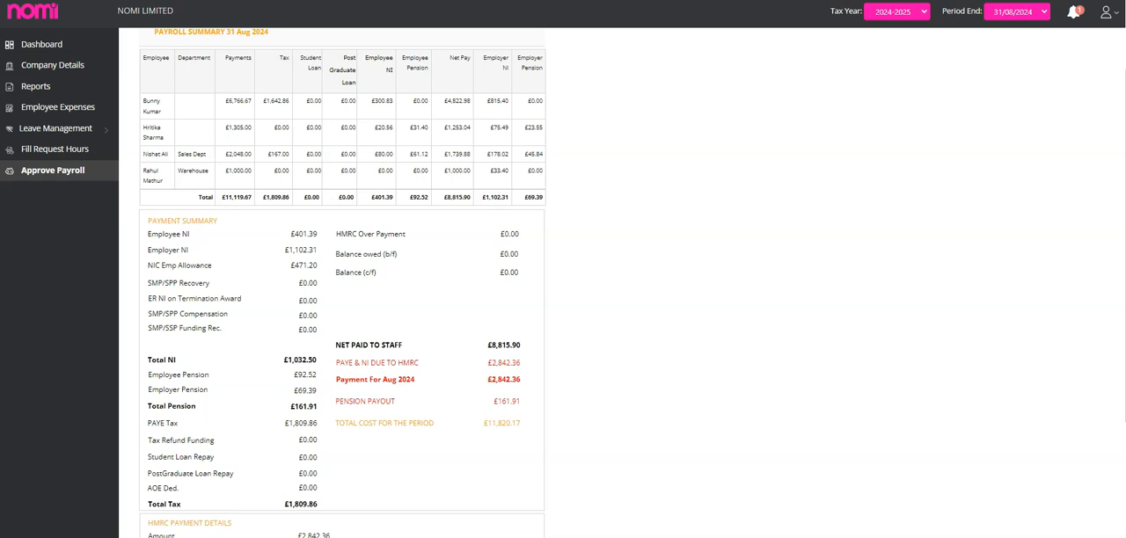
scroll(344, 281, up, 2)
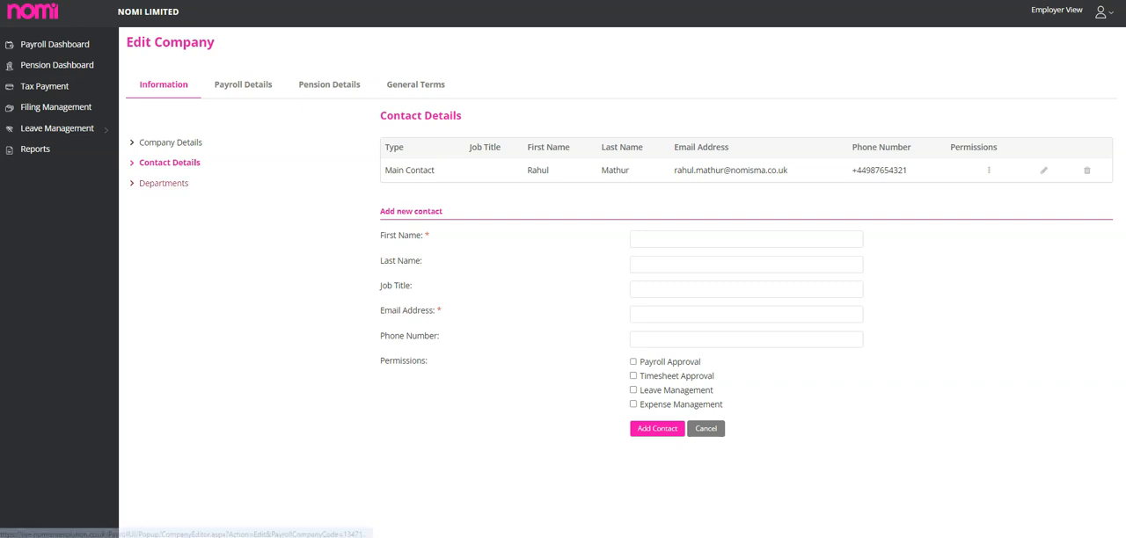
click(165, 183)
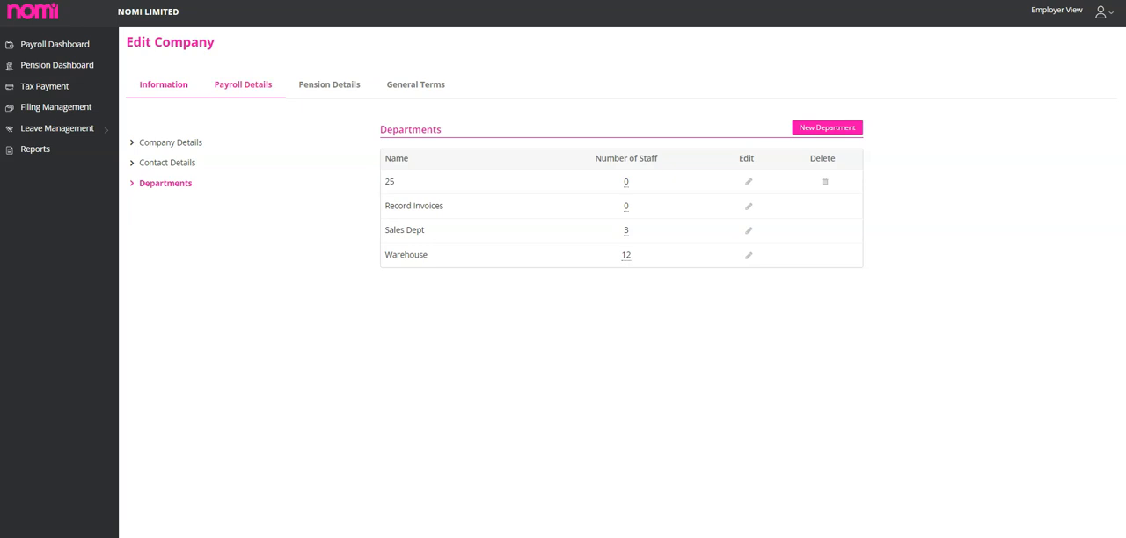
Review the company's payroll details, including the Link with Accounts settings and their advanced mapping.
click(243, 85)
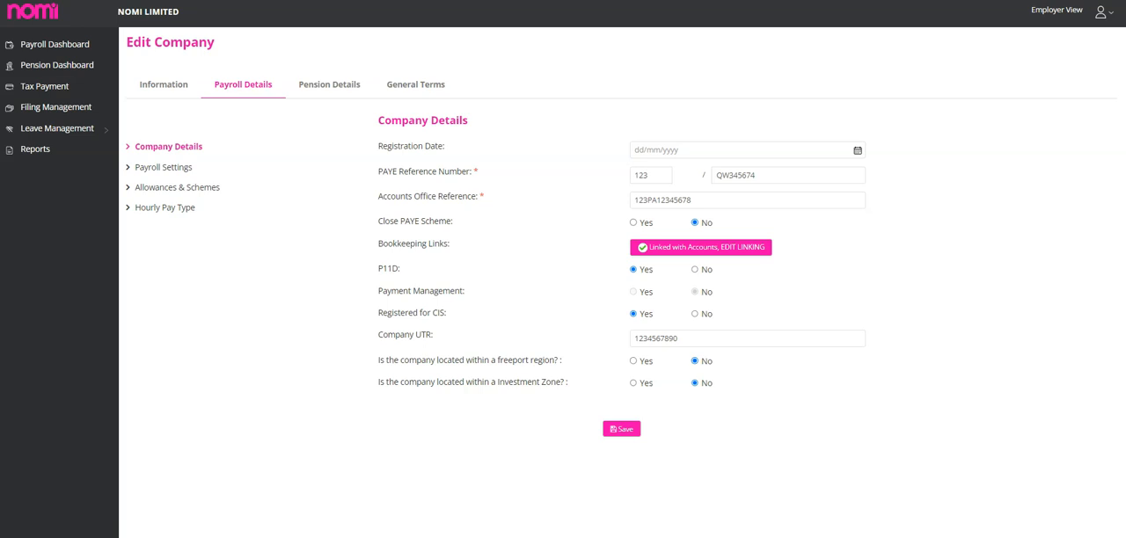
click(701, 247)
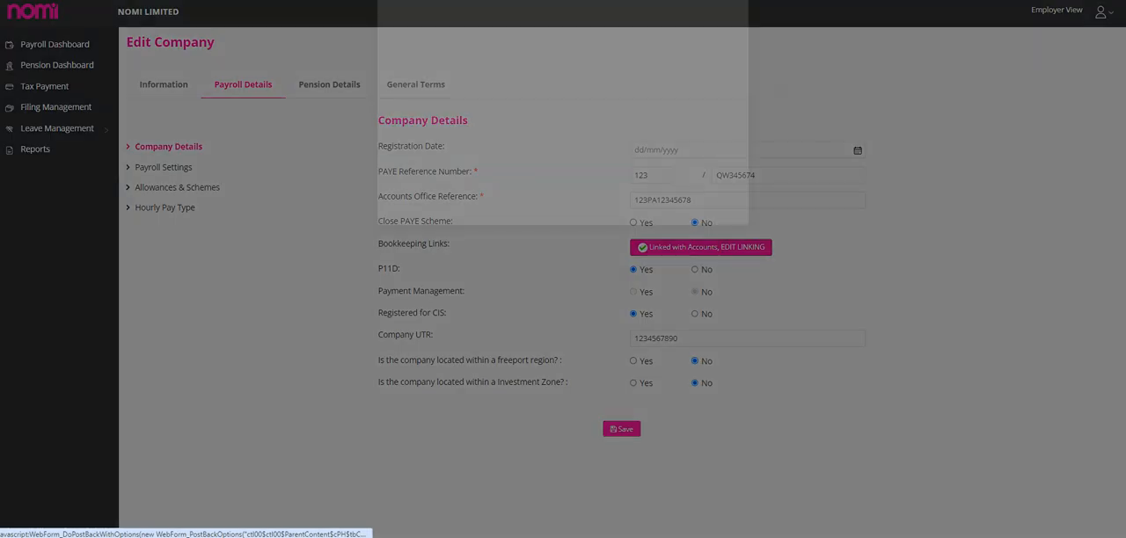
mouse_move(598, 89)
mouse_down()
mouse_move(659, 89)
mouse_move(598, 89)
mouse_up()
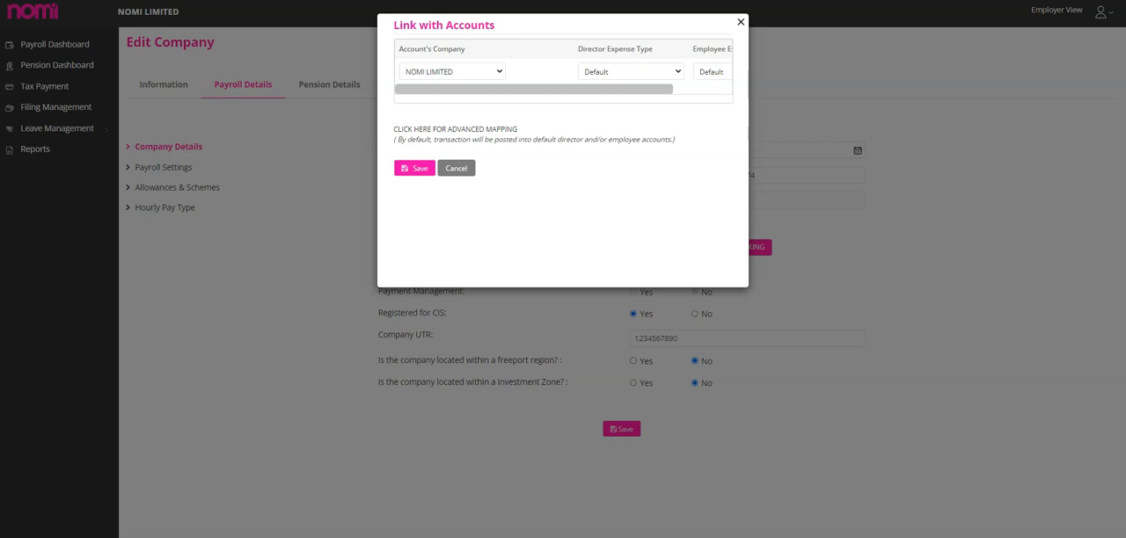
click(455, 130)
scroll(528, 212, down, 1)
mouse_move(528, 233)
mouse_down()
mouse_move(592, 234)
mouse_move(527, 233)
mouse_up()
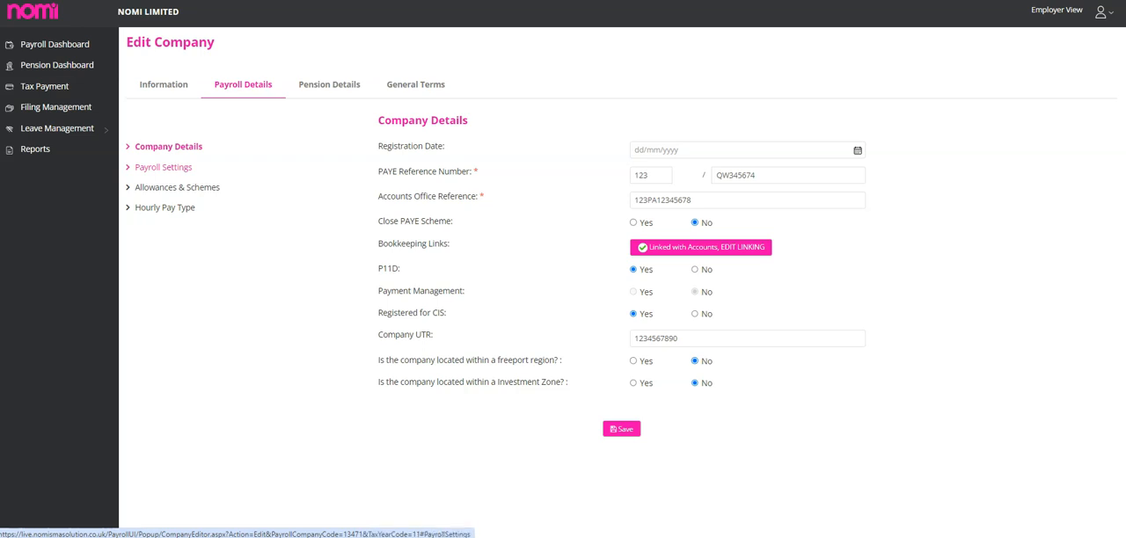
Review the company's payroll settings and the options for an additional pay frequency.
click(164, 167)
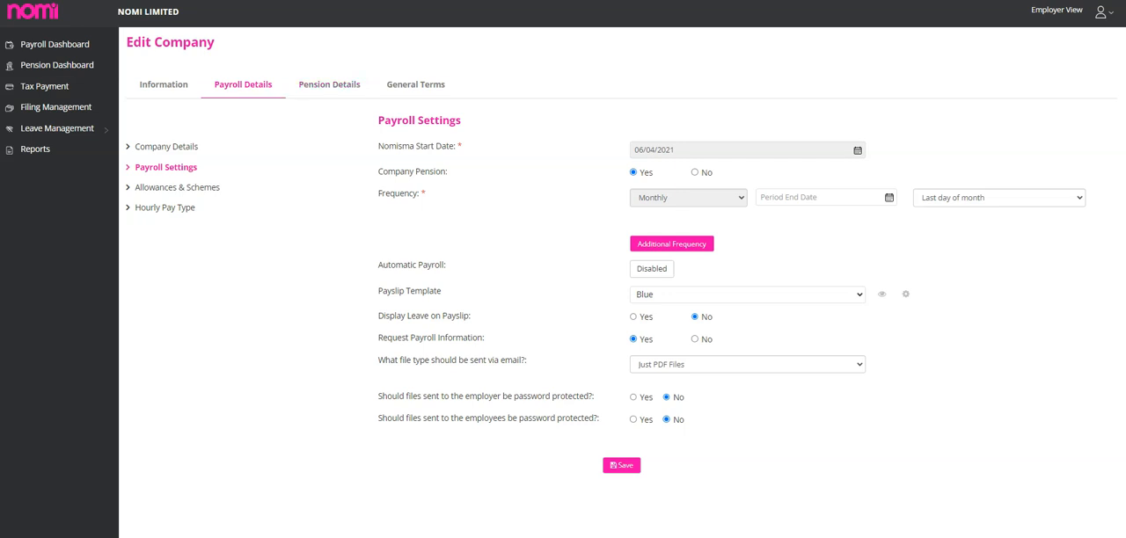
click(672, 244)
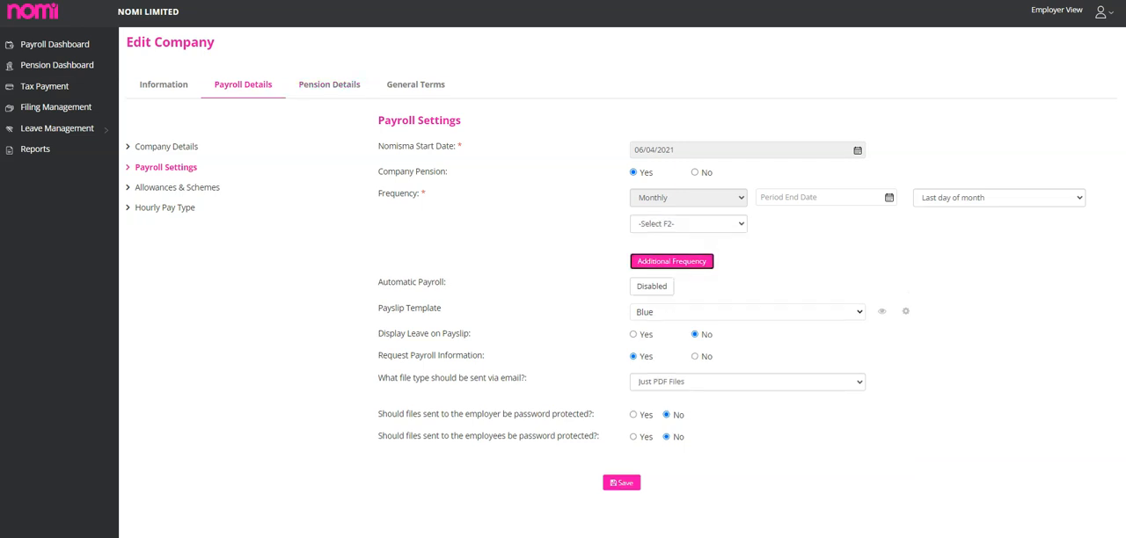
click(688, 224)
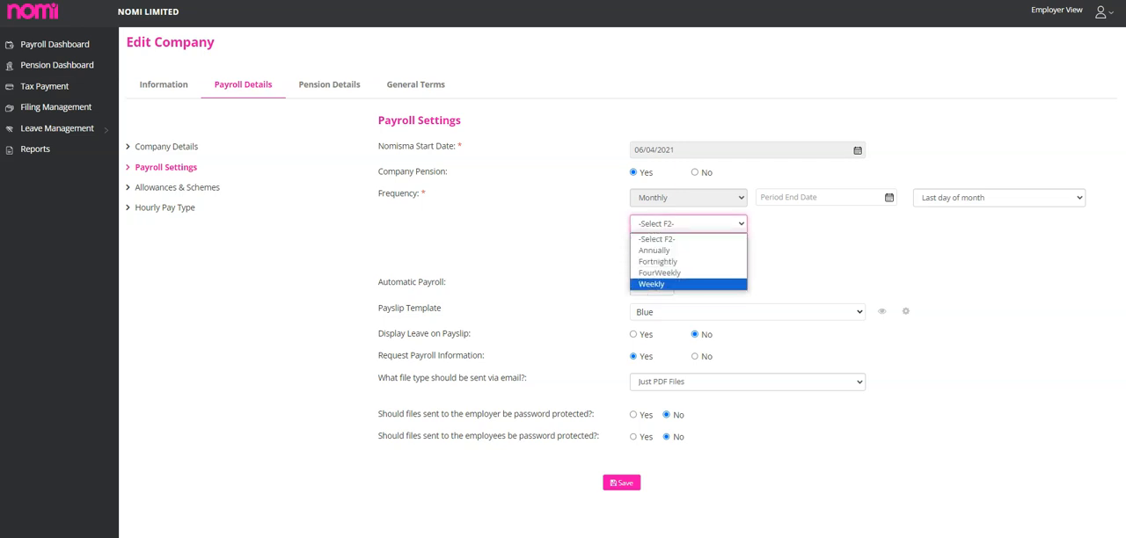
click(796, 264)
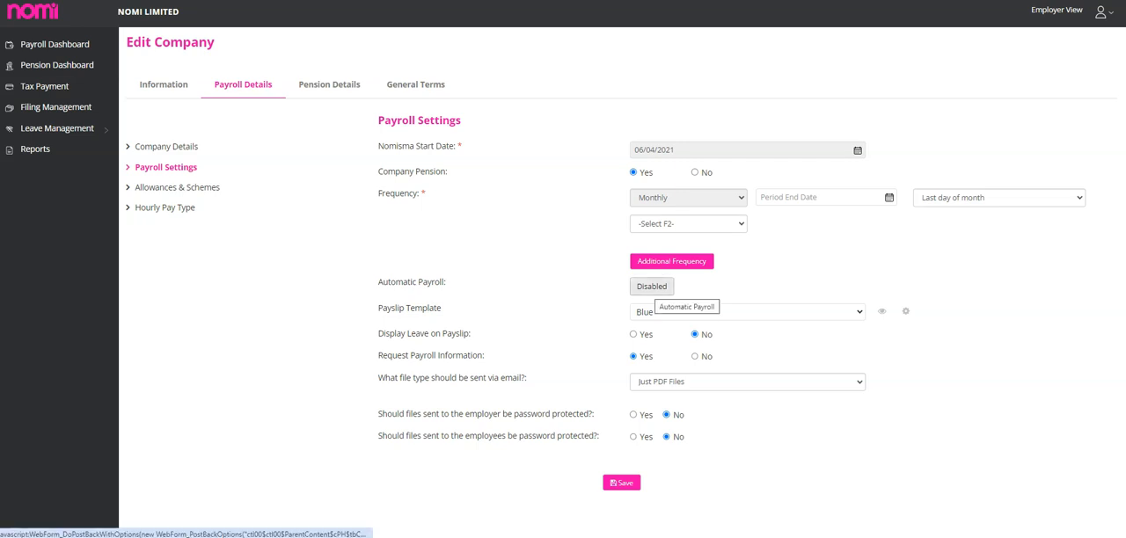
Try the automatic payroll setup with payslips sent by Email Main Contact and a reply-to email address, and close it without finishing.
click(652, 287)
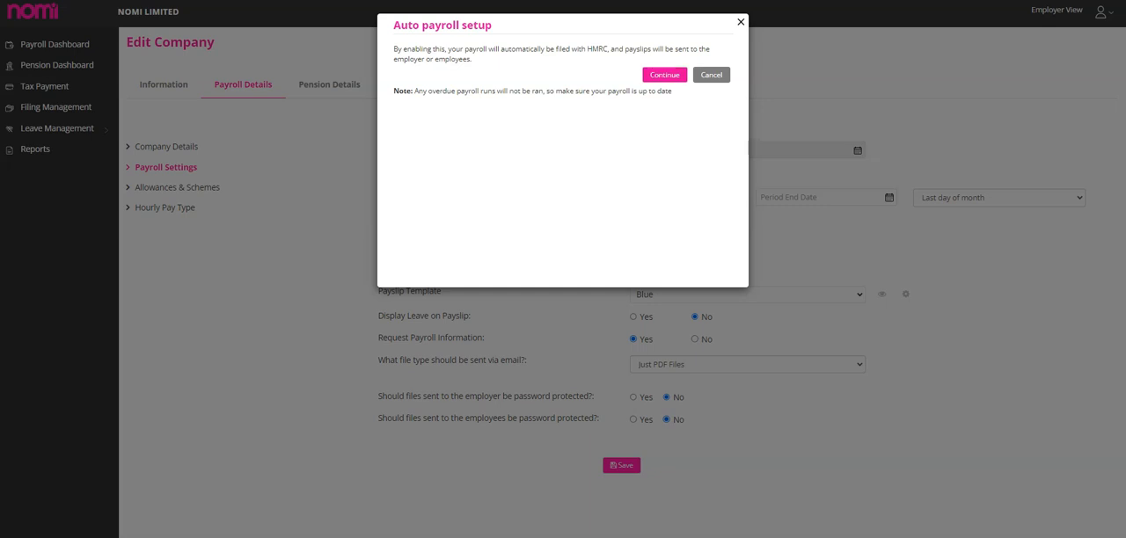
click(664, 75)
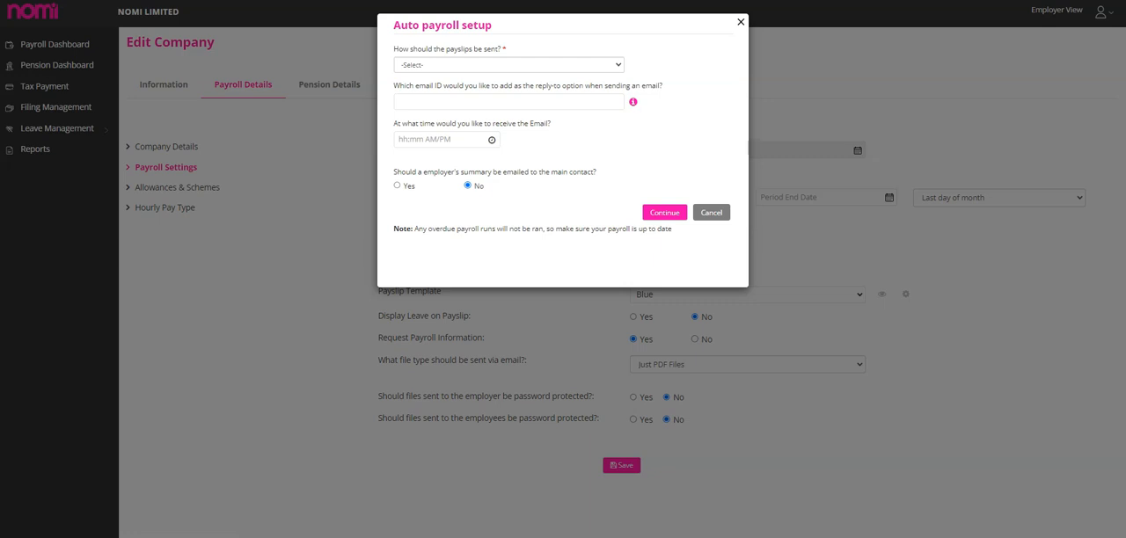
click(509, 65)
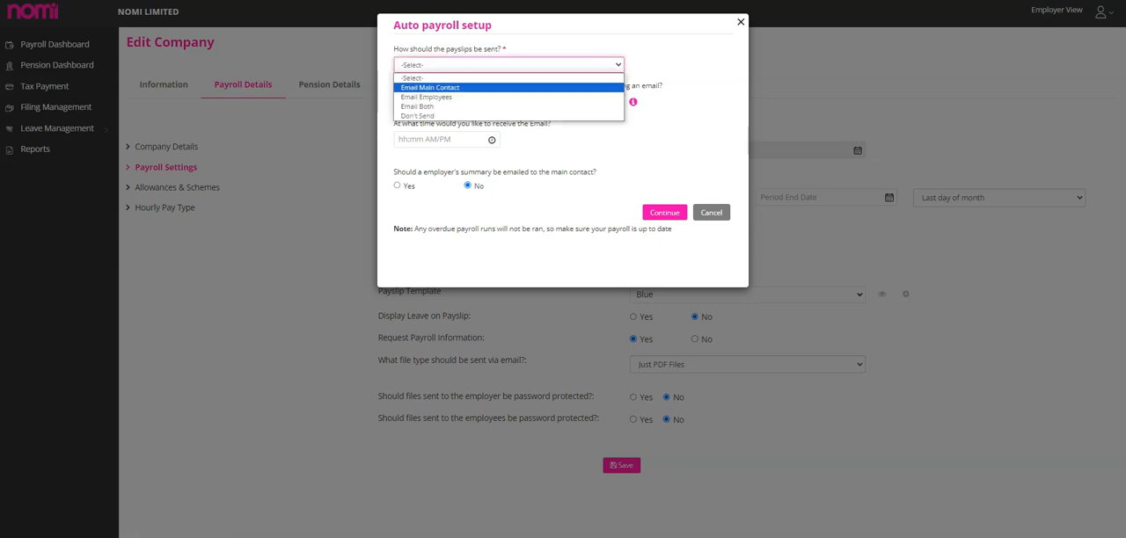
key(Return)
click(508, 102)
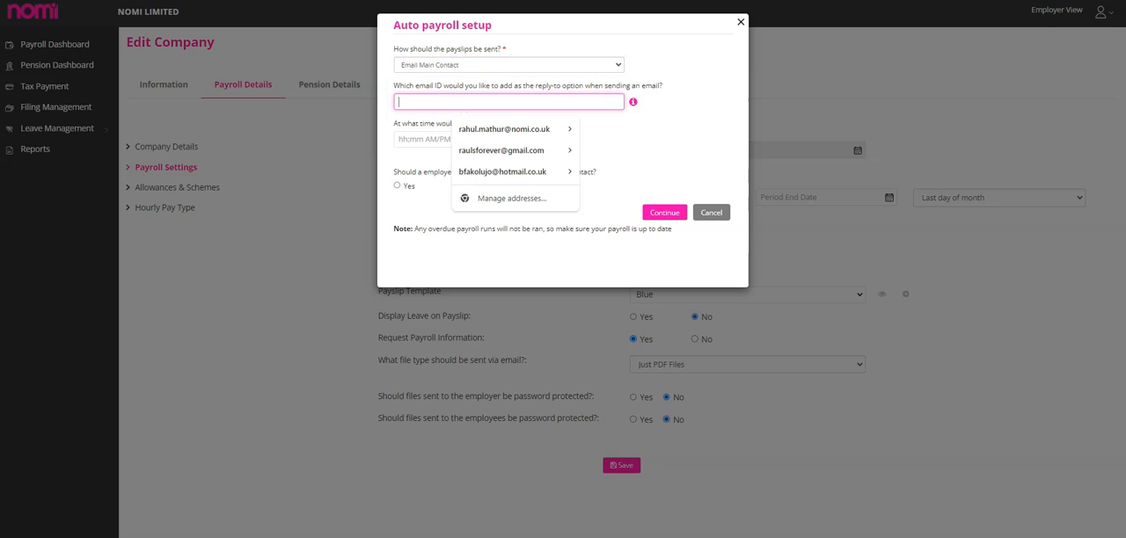
key(Down)
key(Return)
key(Tab)
key(BackSpace)
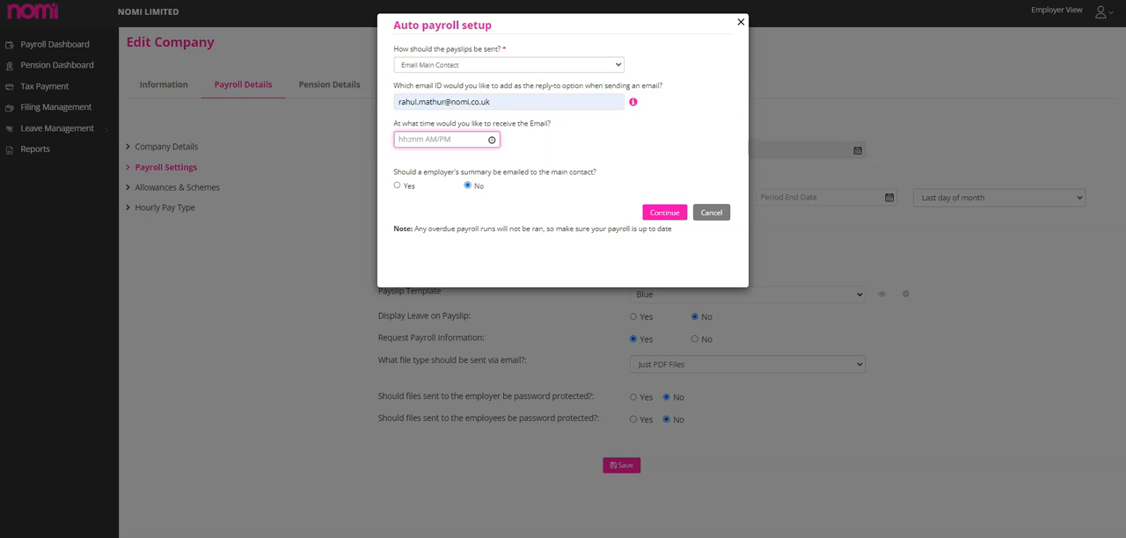
click(740, 22)
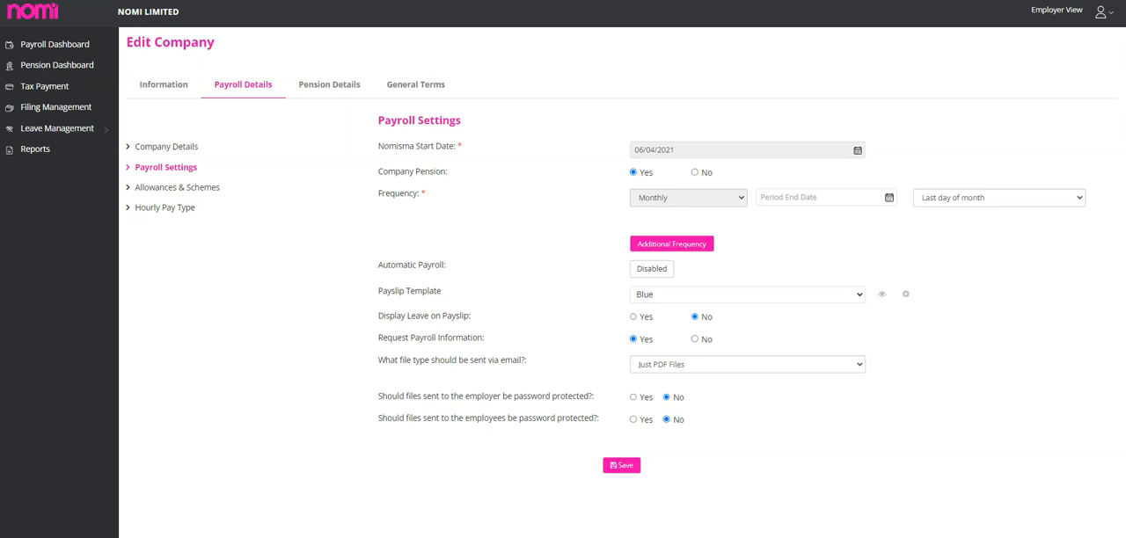
Preview the payslip templates and examine the password options for protecting files sent to the employer.
click(881, 294)
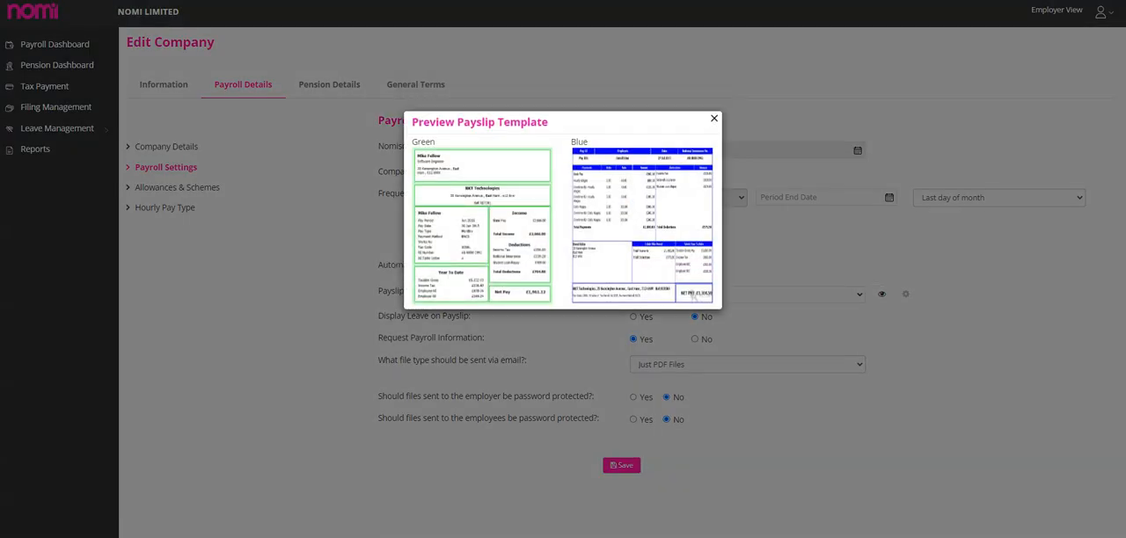
click(714, 118)
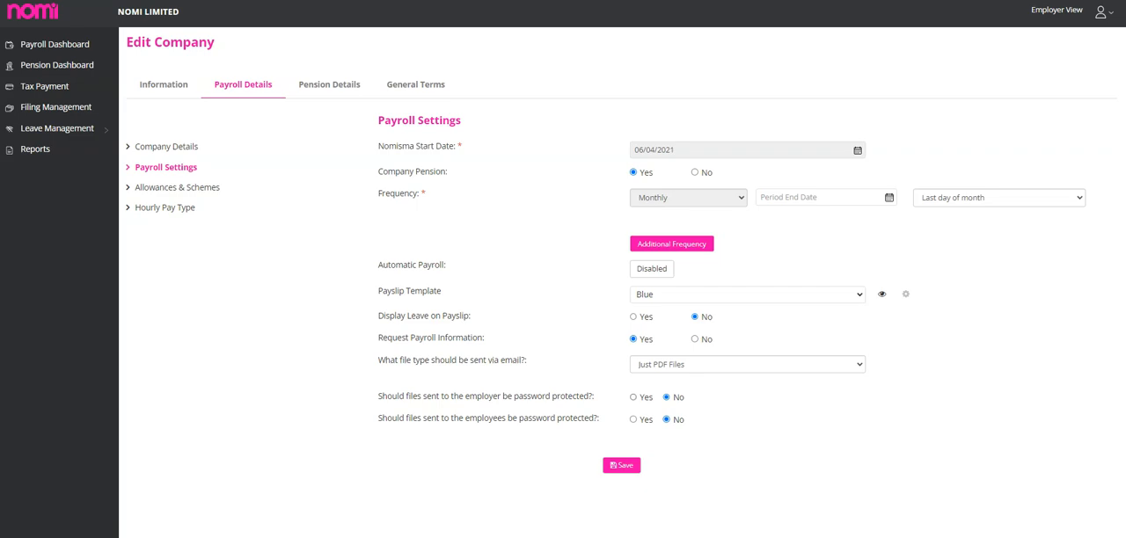
click(634, 398)
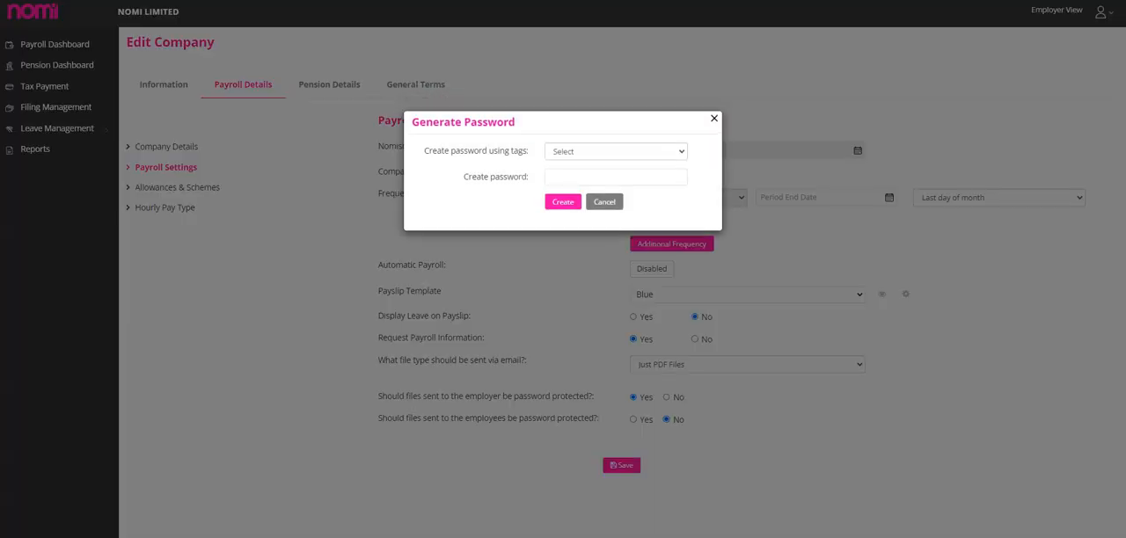
click(615, 152)
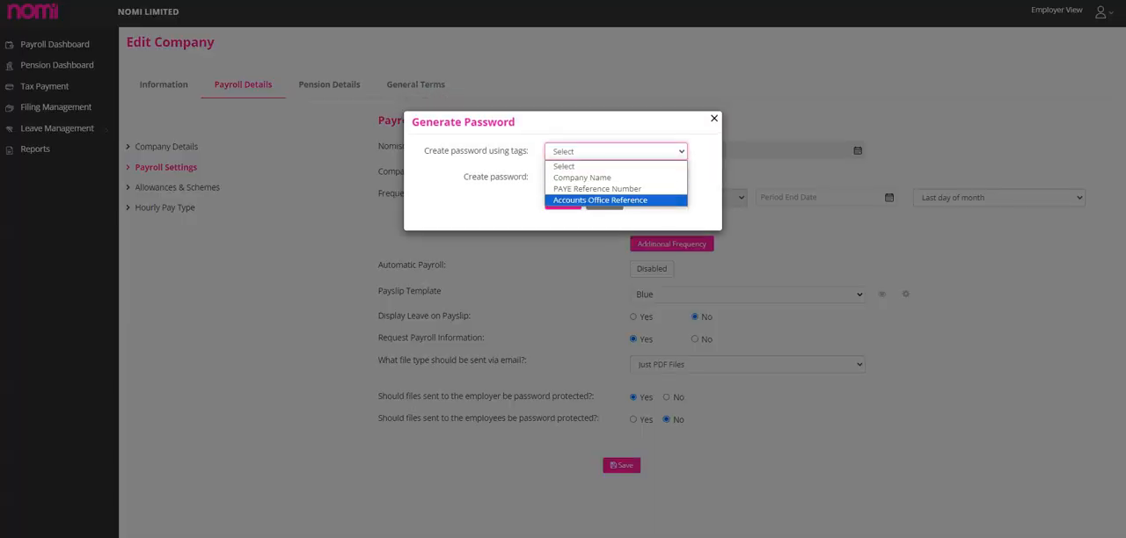
click(615, 166)
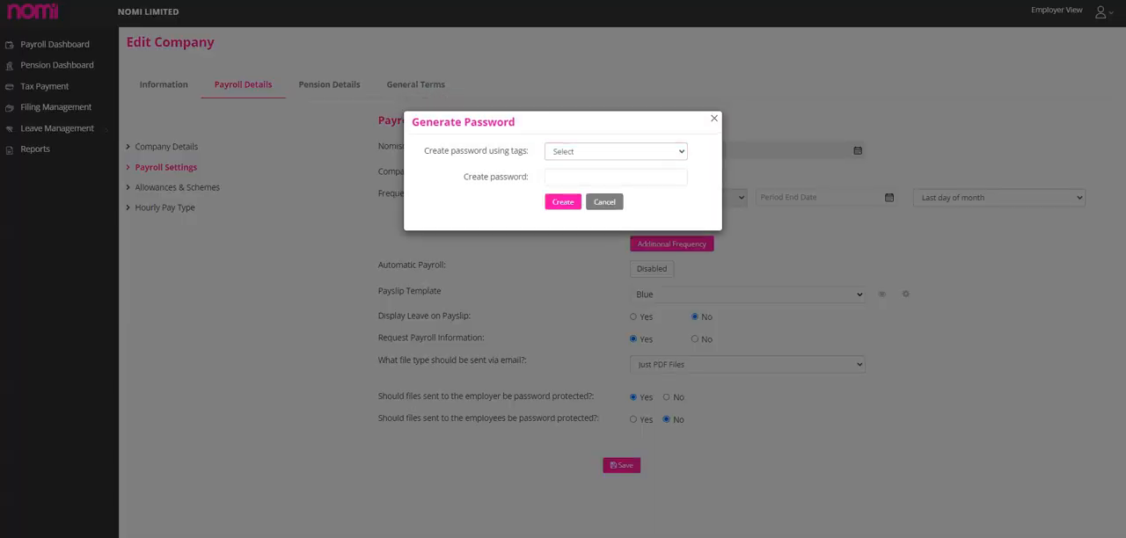
click(616, 177)
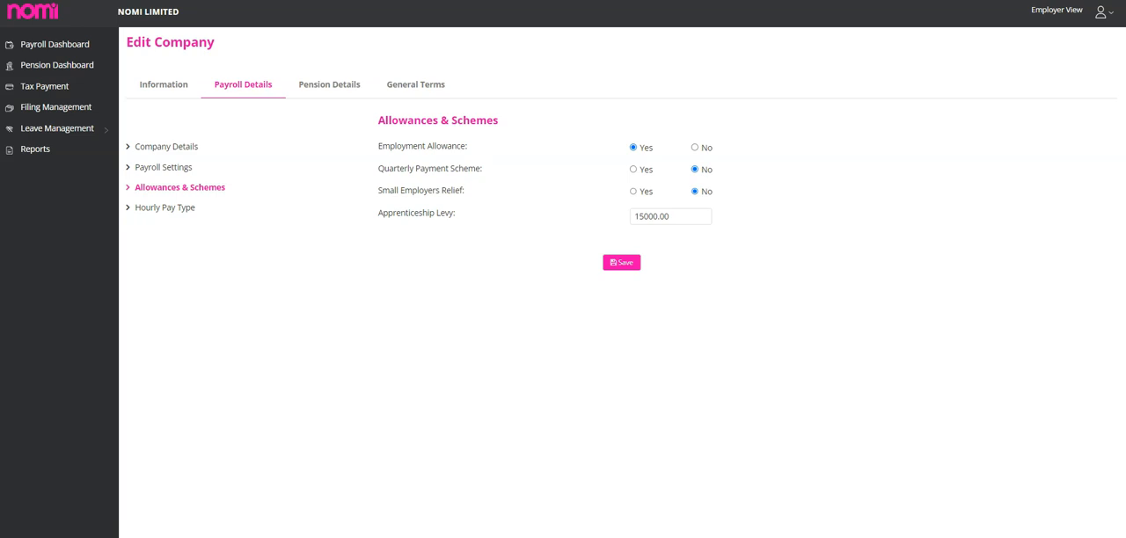
Review the company's hourly pay types, pension details, bank details and common contractual terms.
click(165, 208)
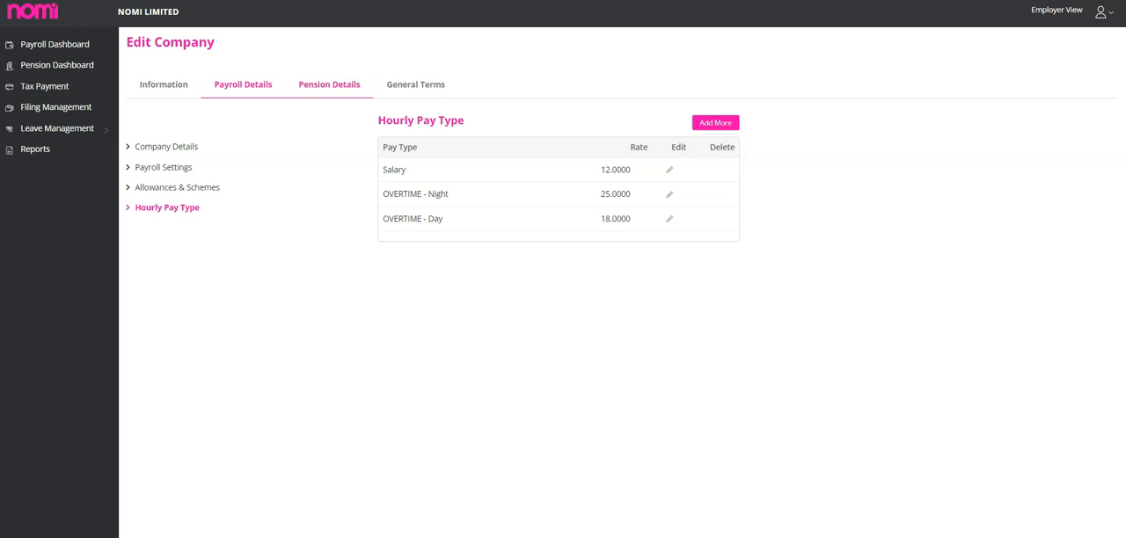
click(329, 84)
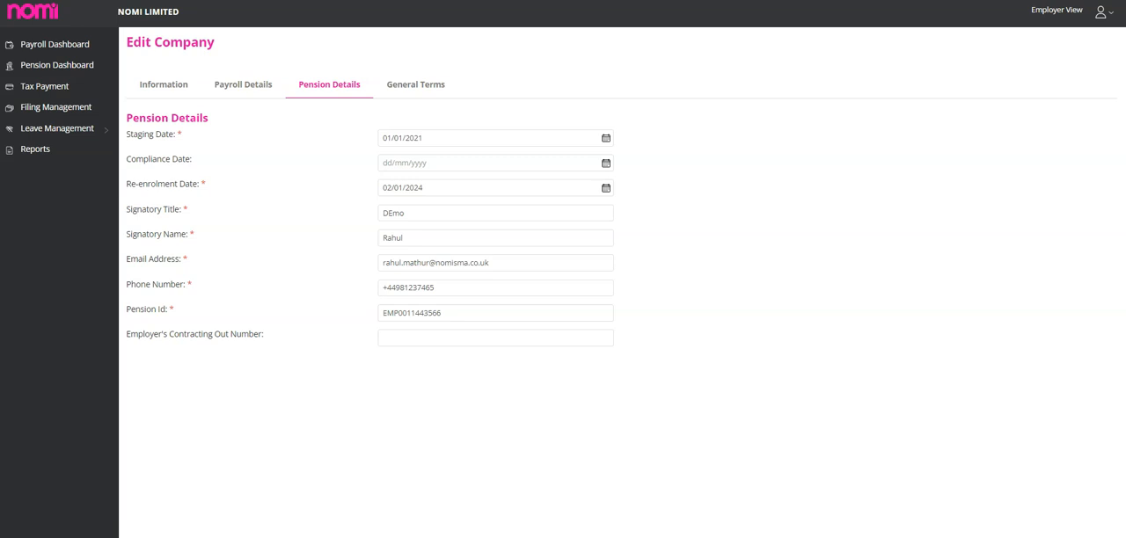
click(415, 85)
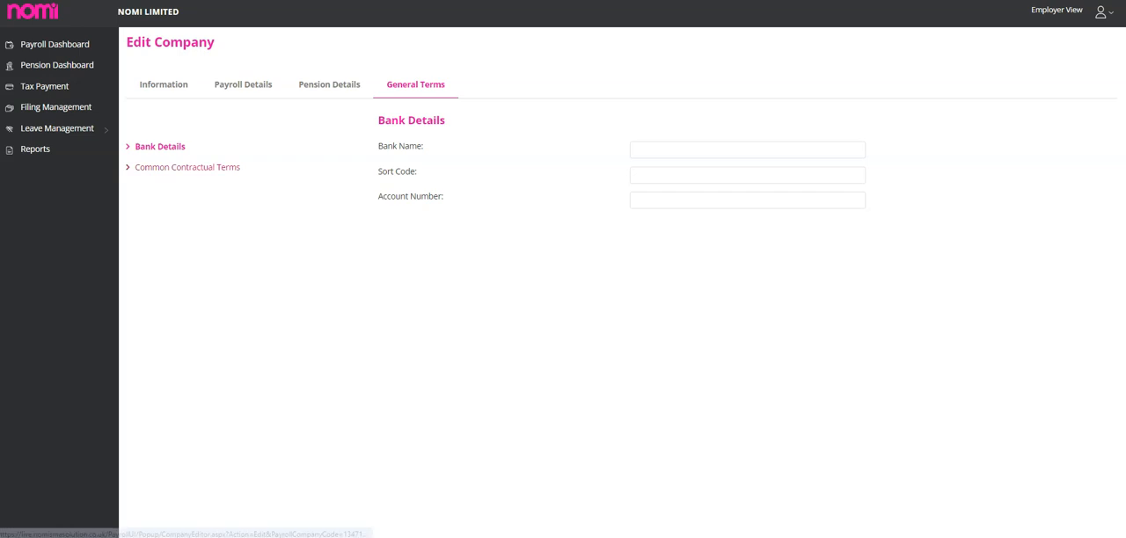
click(187, 167)
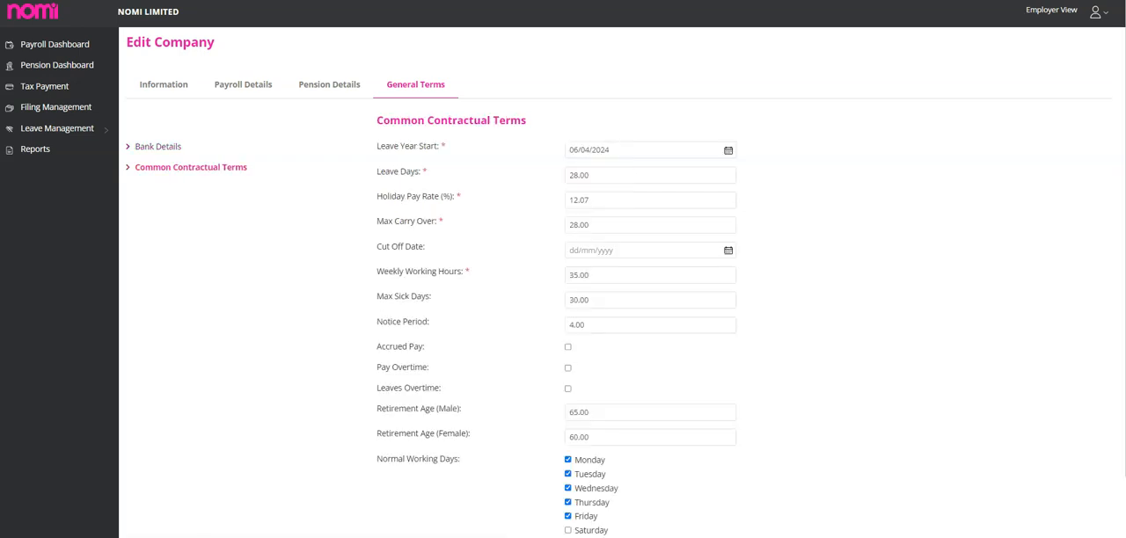
scroll(615, 290, down, 2)
scroll(616, 290, up, 2)
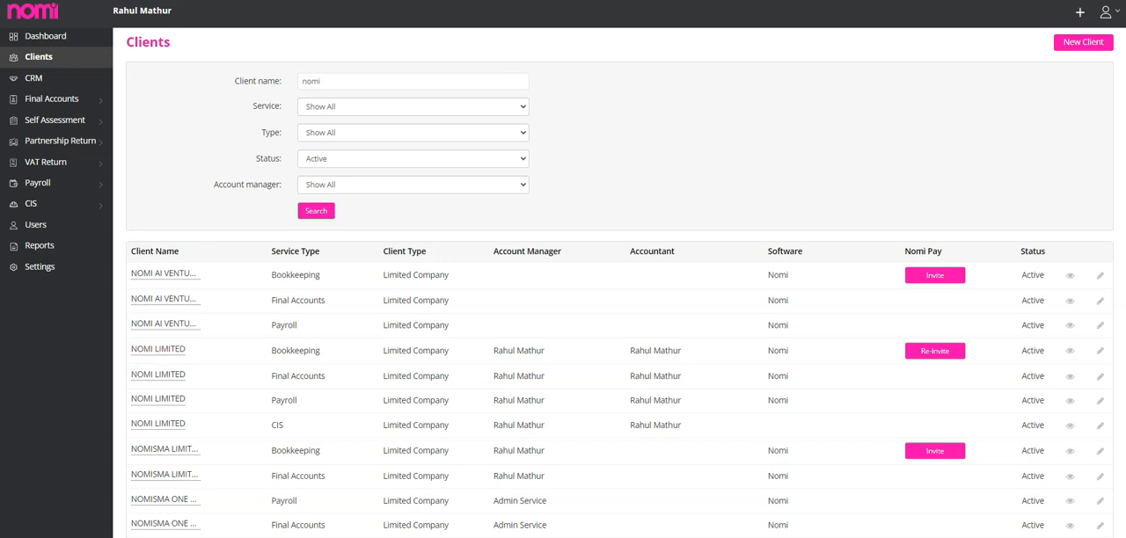
View the pension dashboard of NOMI LIMITED's payroll, including the Add Scheme options and the Nest authorization for linking a scheme.
drag(297, 400, 270, 400)
click(281, 402)
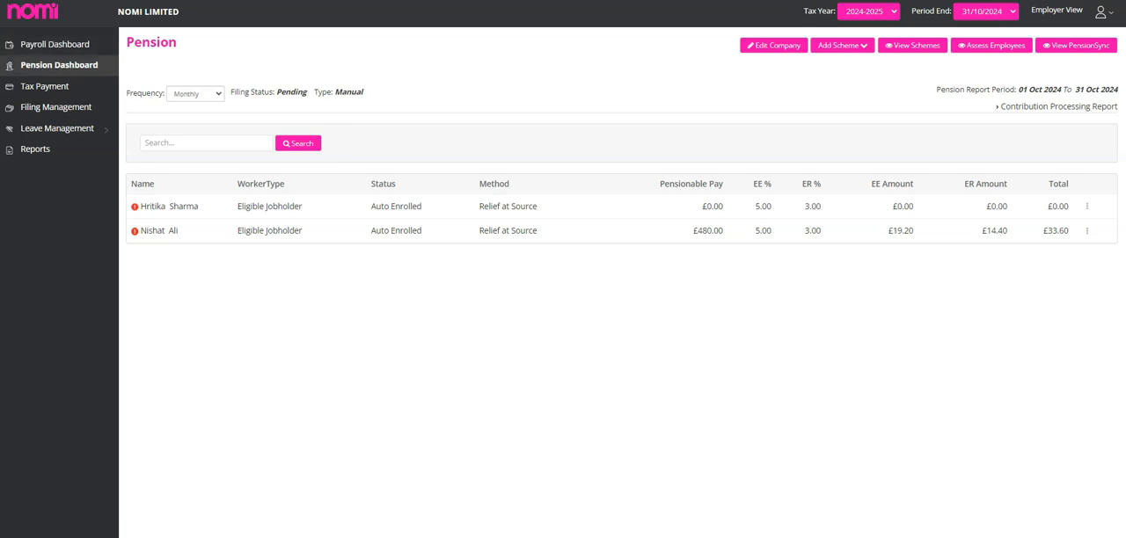
mouse_move(843, 46)
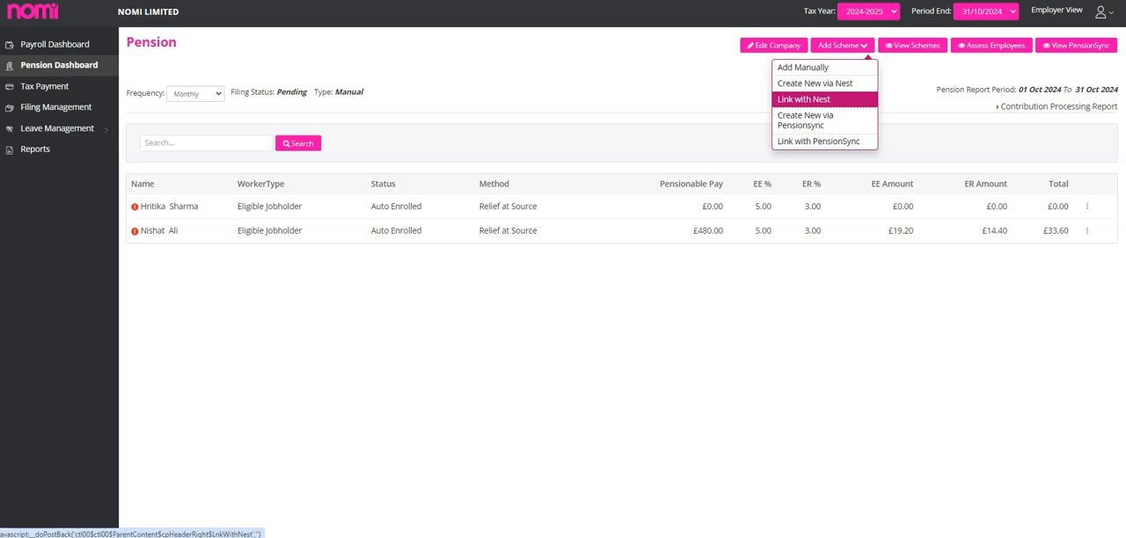
click(803, 99)
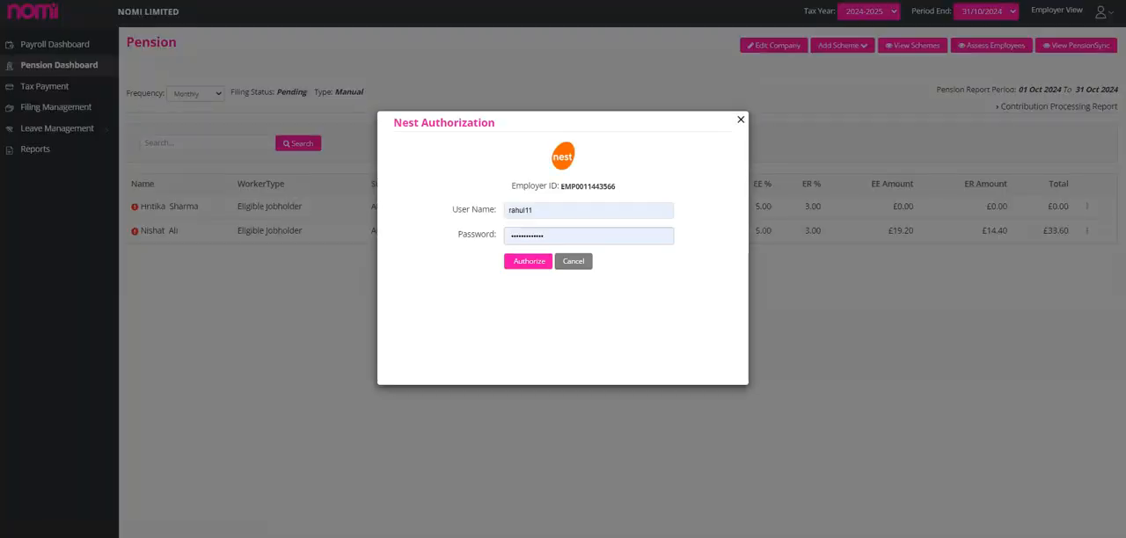
click(741, 120)
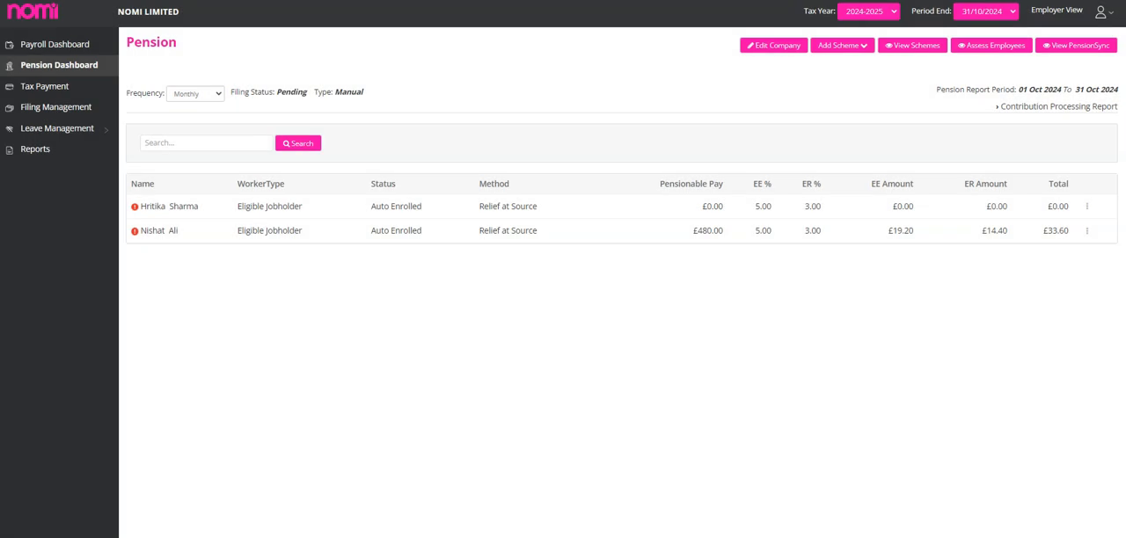
click(842, 46)
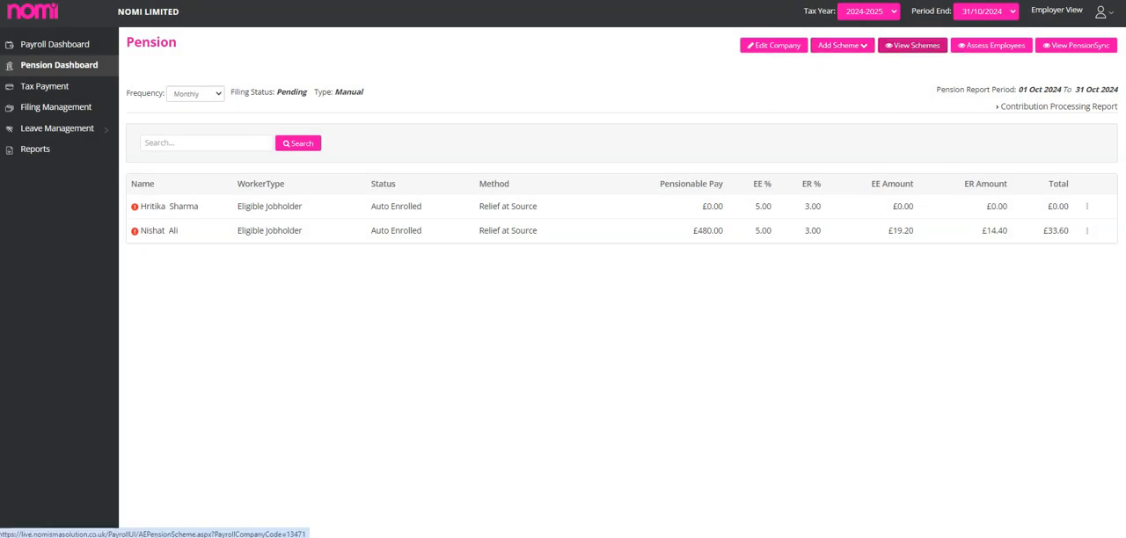
Open the company's pension schemes and choose Nest (Recommended) as the pension provider.
click(915, 44)
click(876, 42)
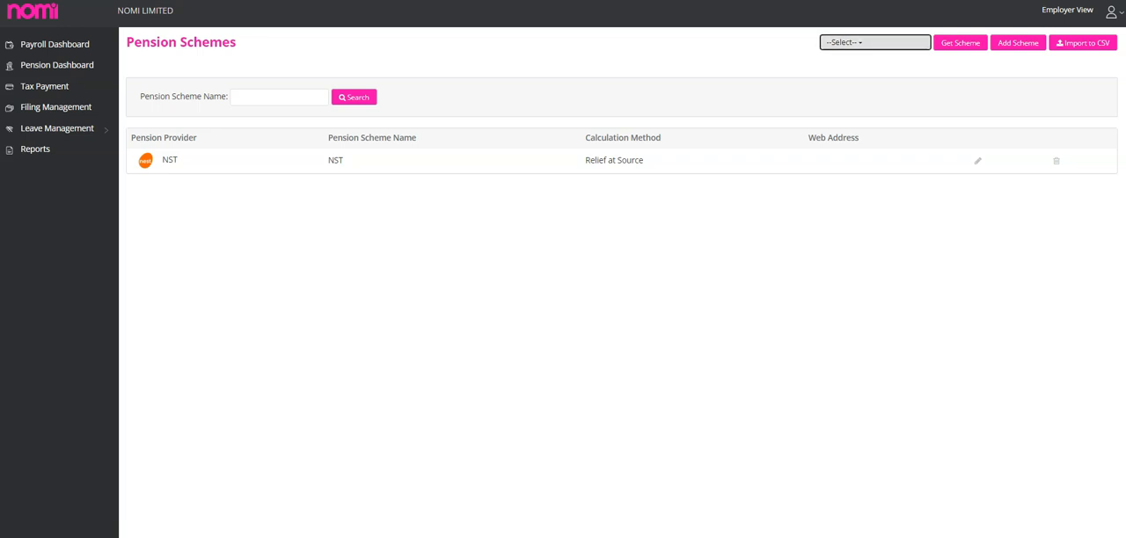
click(892, 62)
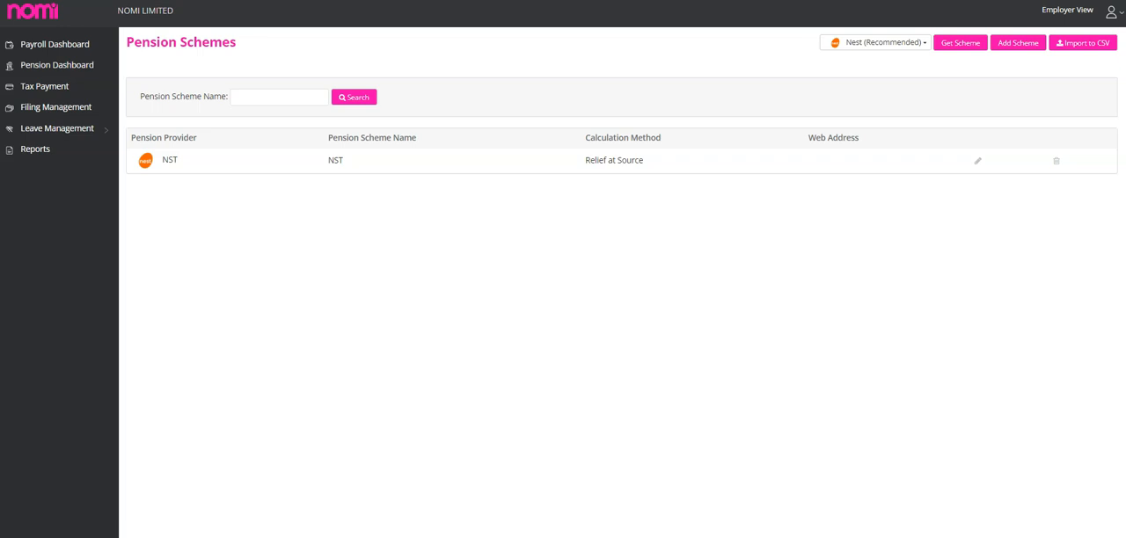
Preview linking a pension scheme with PensionSync, selecting Aviva Company Pension as the destination, and close the authorization without authorizing.
click(843, 45)
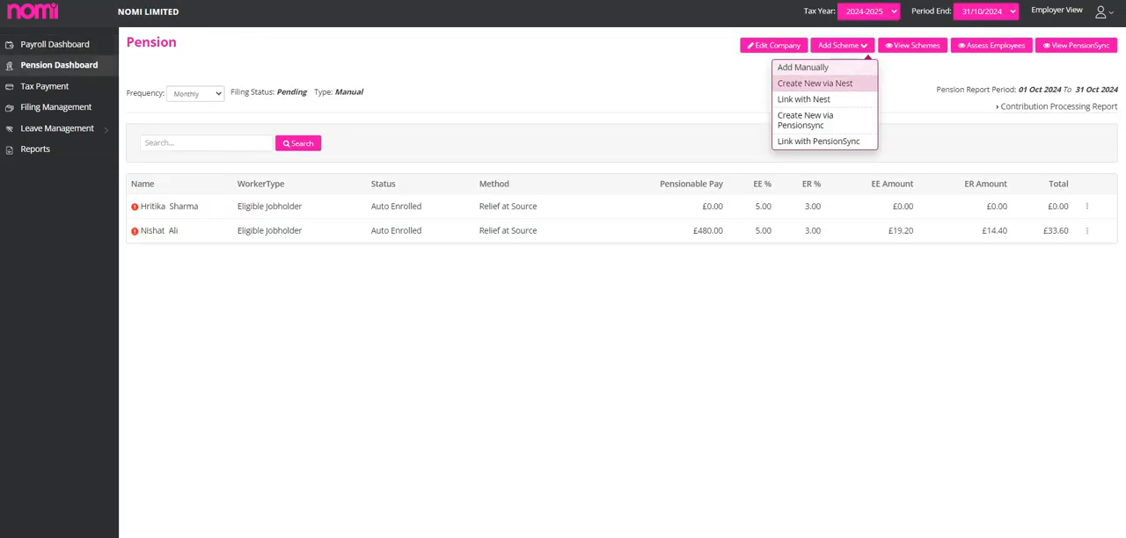
click(818, 141)
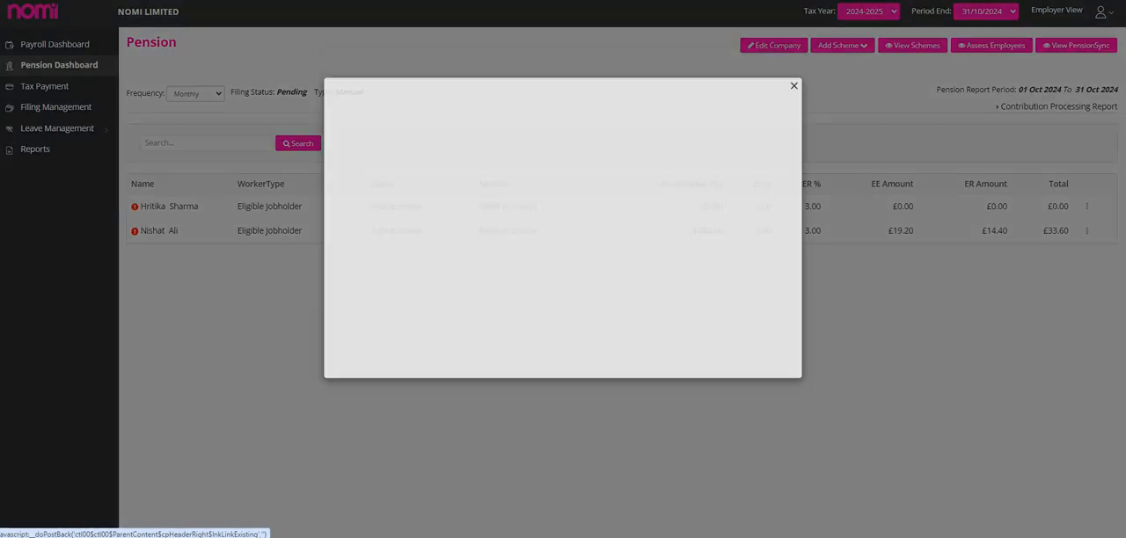
click(525, 150)
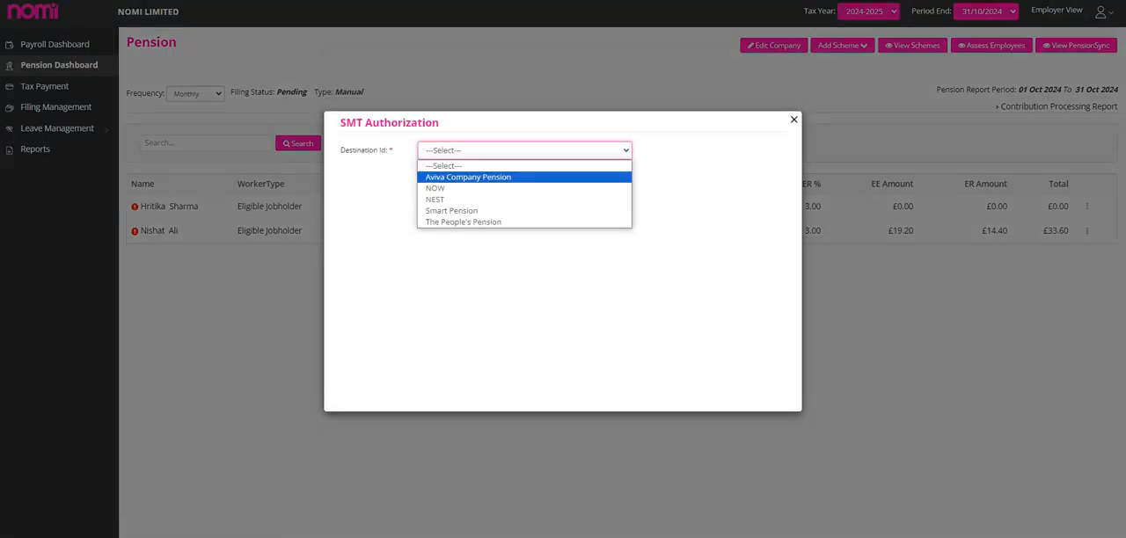
click(468, 177)
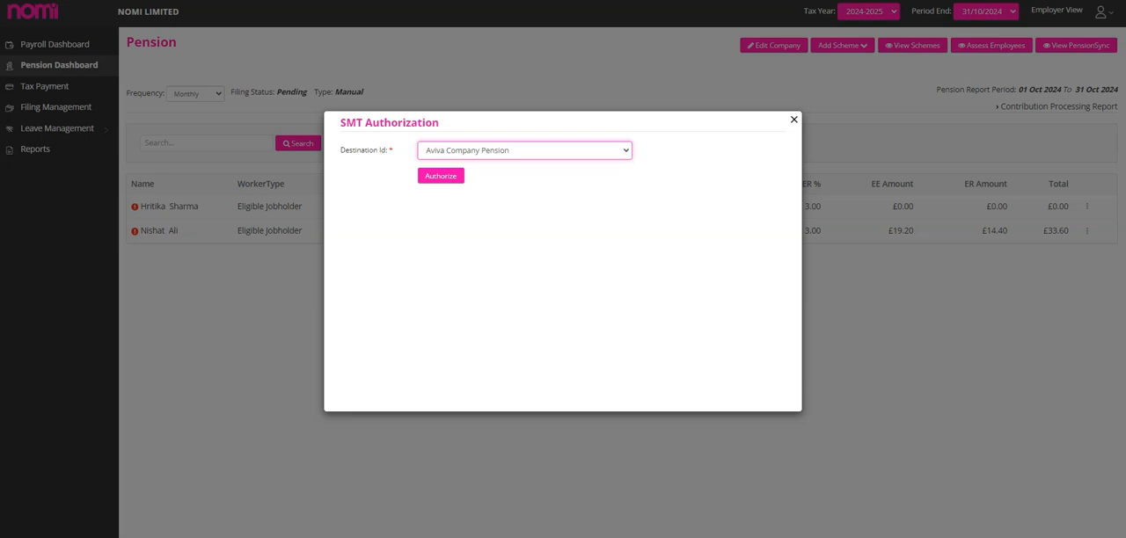
click(794, 120)
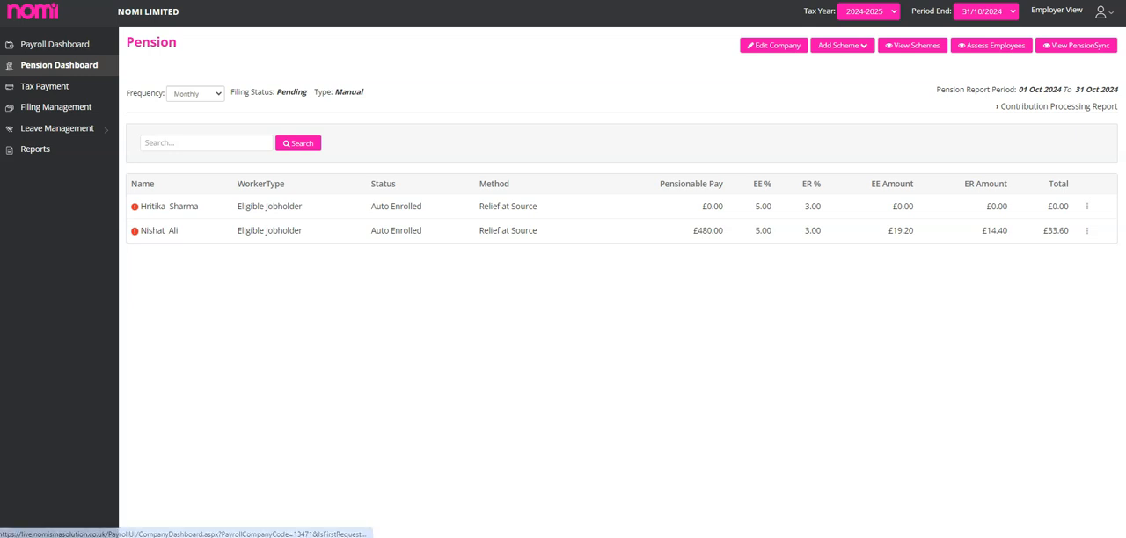
Start adding a new employee from the payroll dashboard and review the Personal Details fields.
click(55, 44)
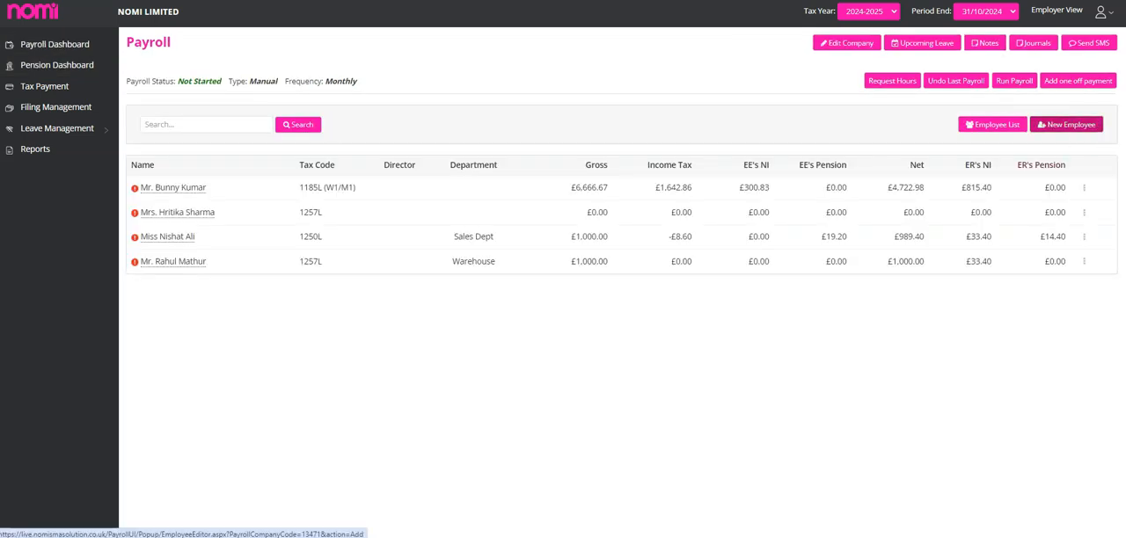
click(1066, 124)
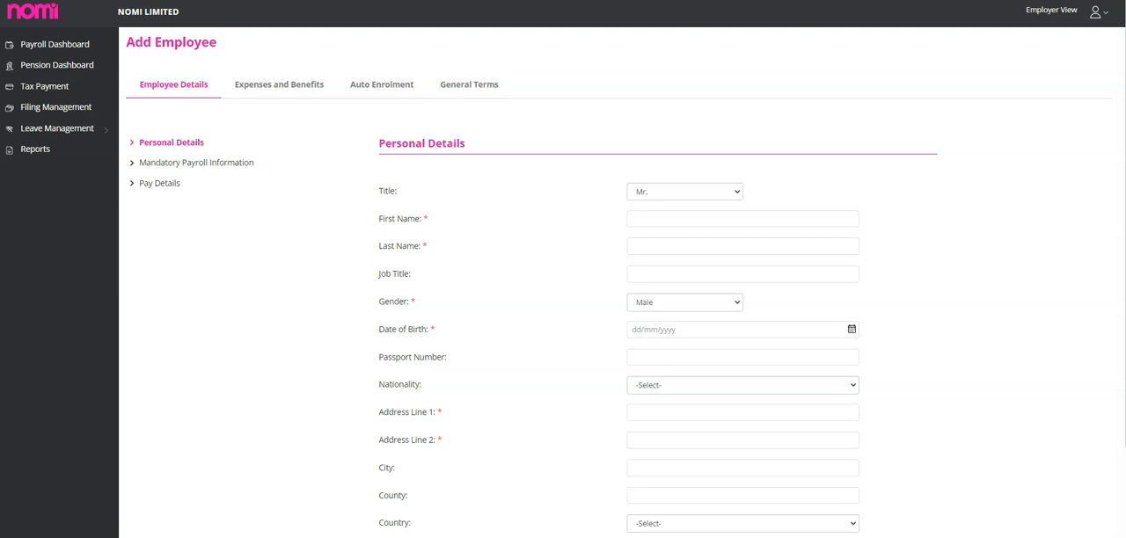
scroll(616, 282, down, 2)
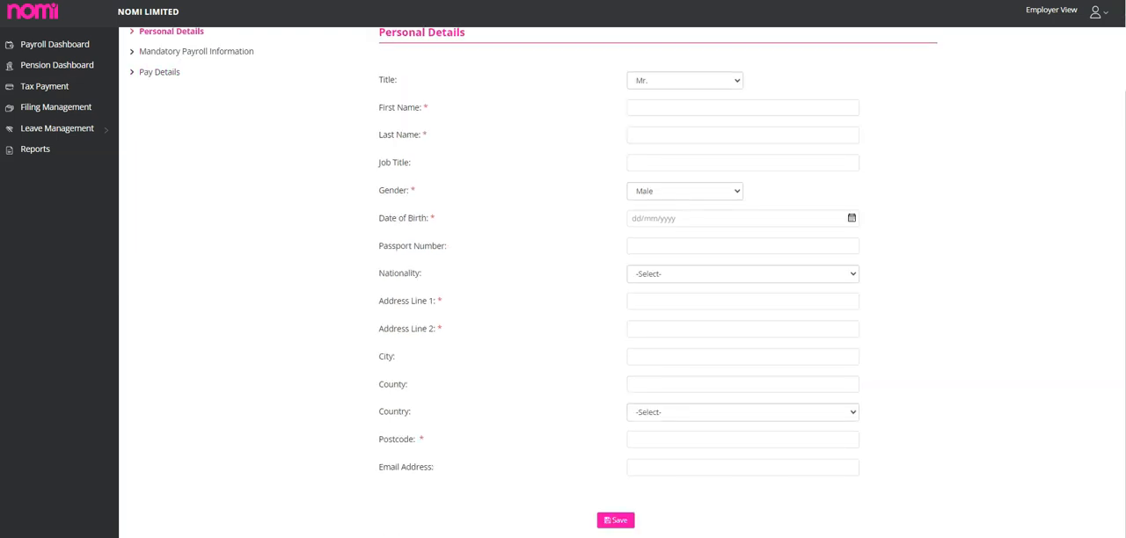
scroll(616, 281, up, 2)
Review the Mandatory Payroll Information fields, setting Company Director to Yes to examine the director-specific options.
click(196, 163)
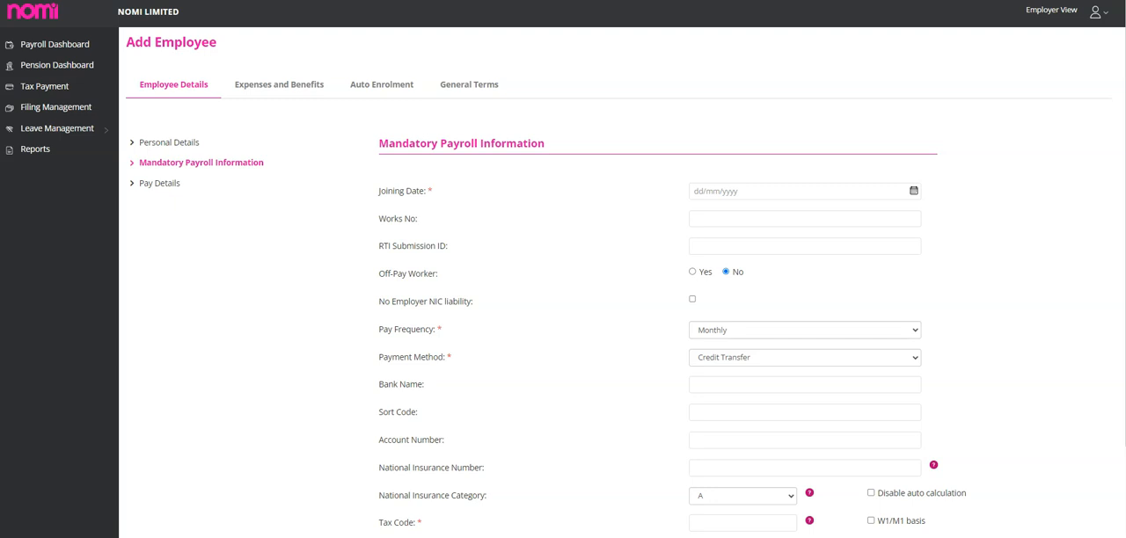
scroll(624, 282, down, 3)
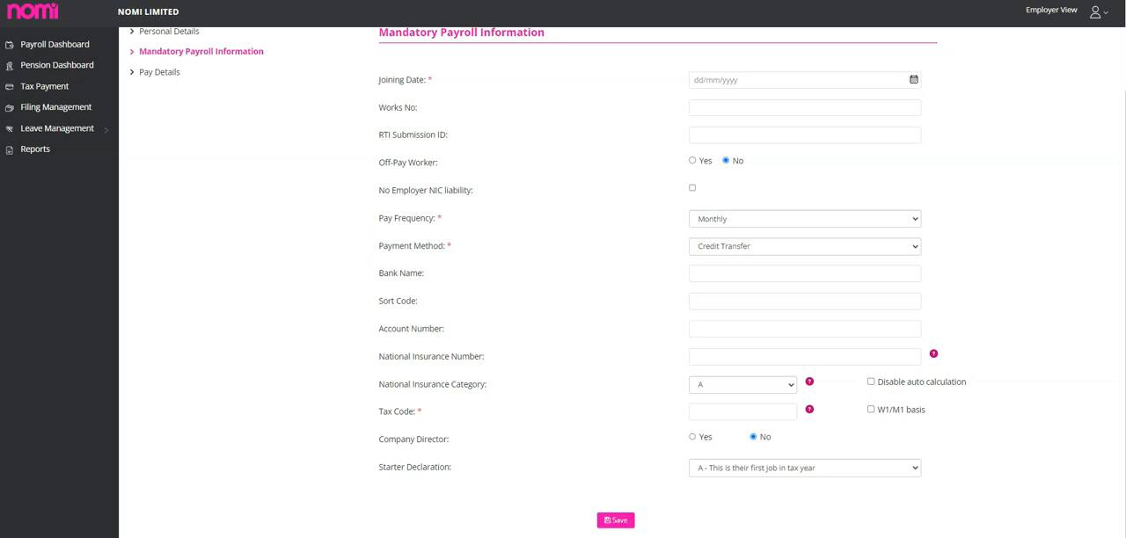
click(692, 437)
scroll(633, 280, down, 2)
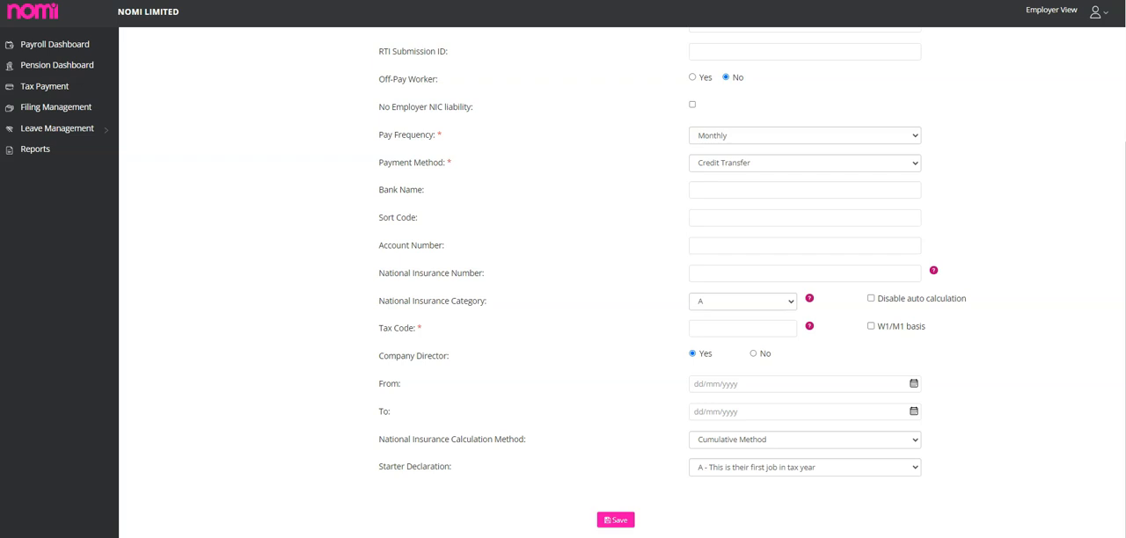
scroll(616, 282, up, 5)
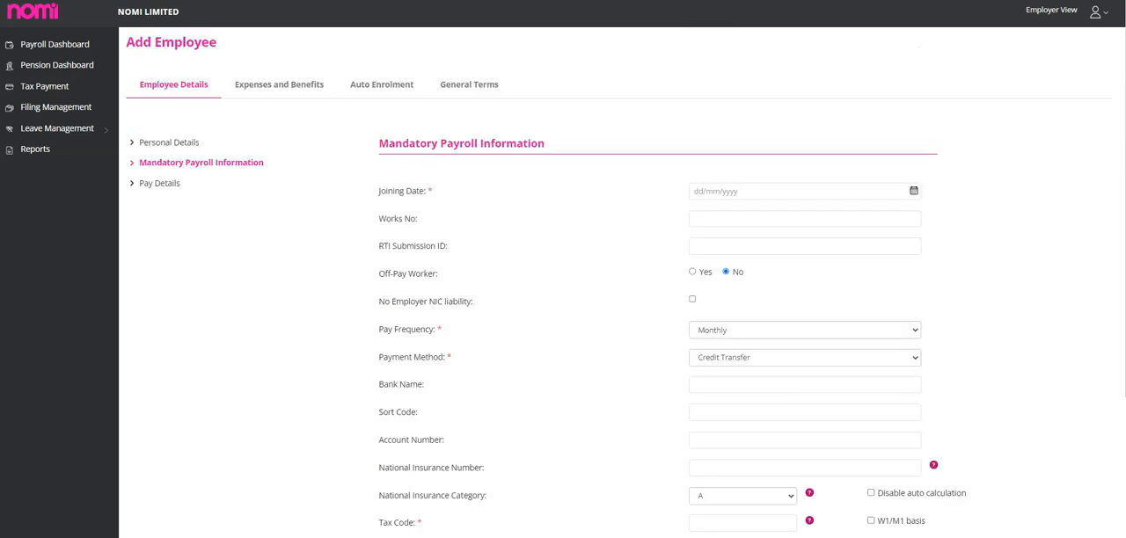
In the new employee's Pay Details, base pay on Annual Salary, set the annual salary to 12000 and review the remaining fields.
click(160, 183)
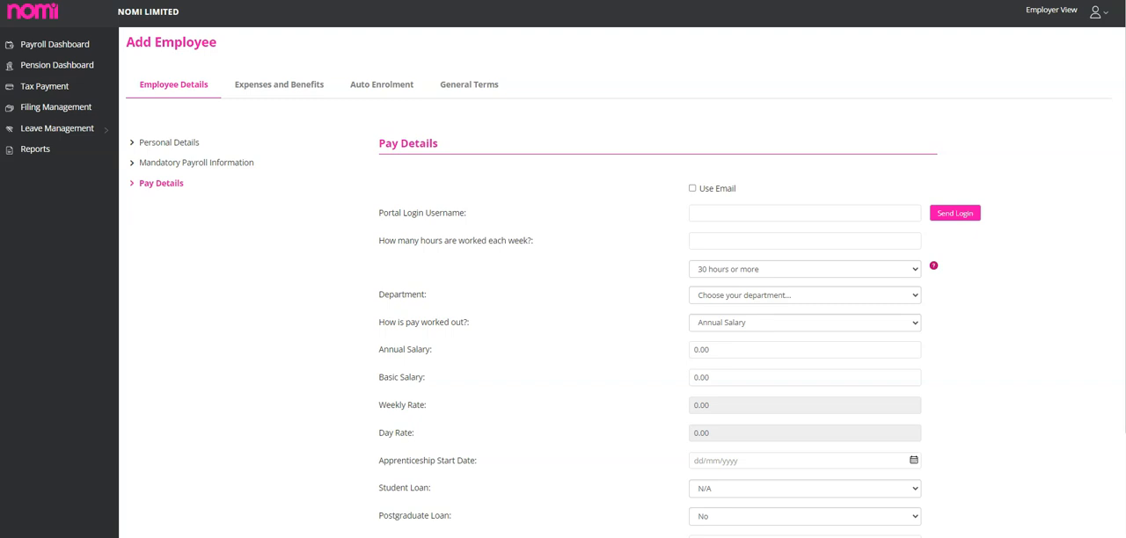
drag(378, 213, 467, 213)
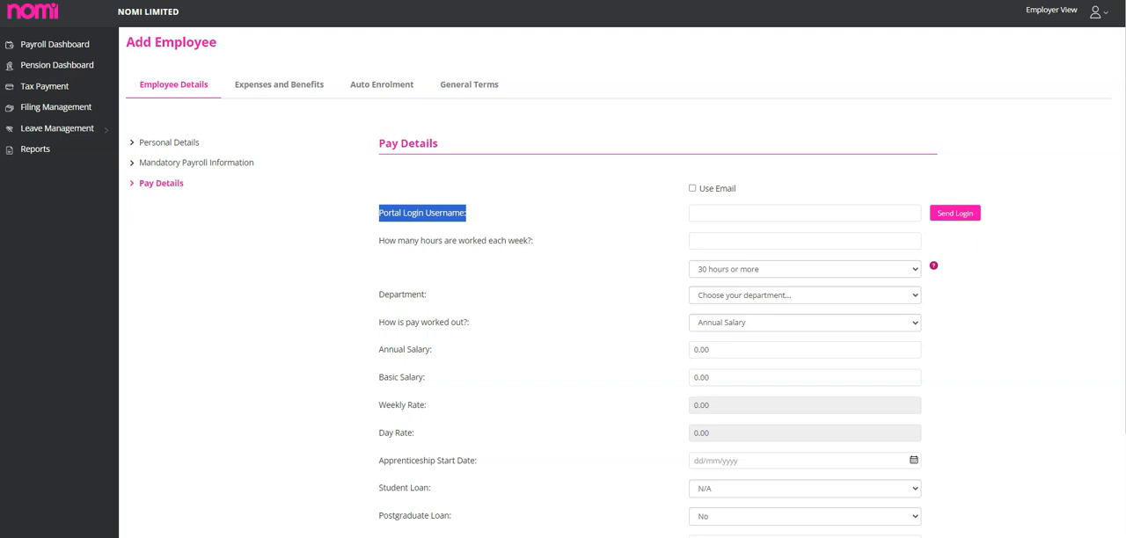
click(805, 323)
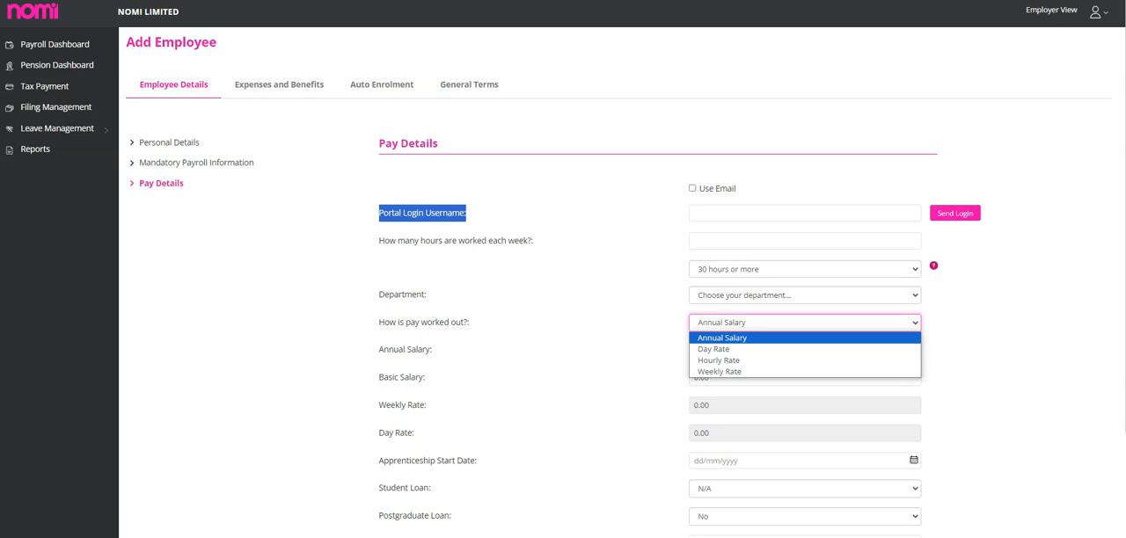
key(Return)
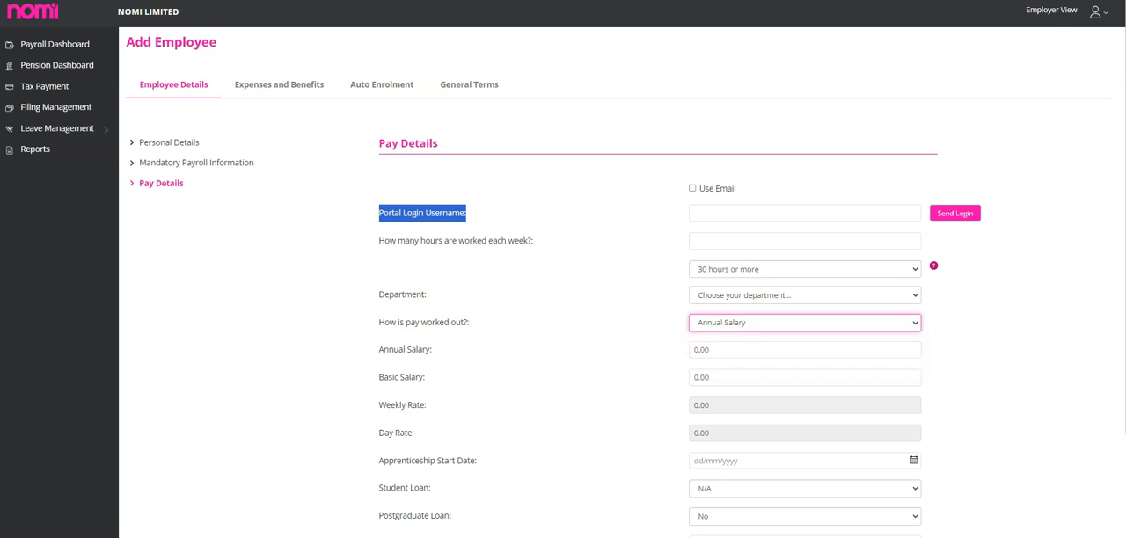
key(Tab)
text(12000)
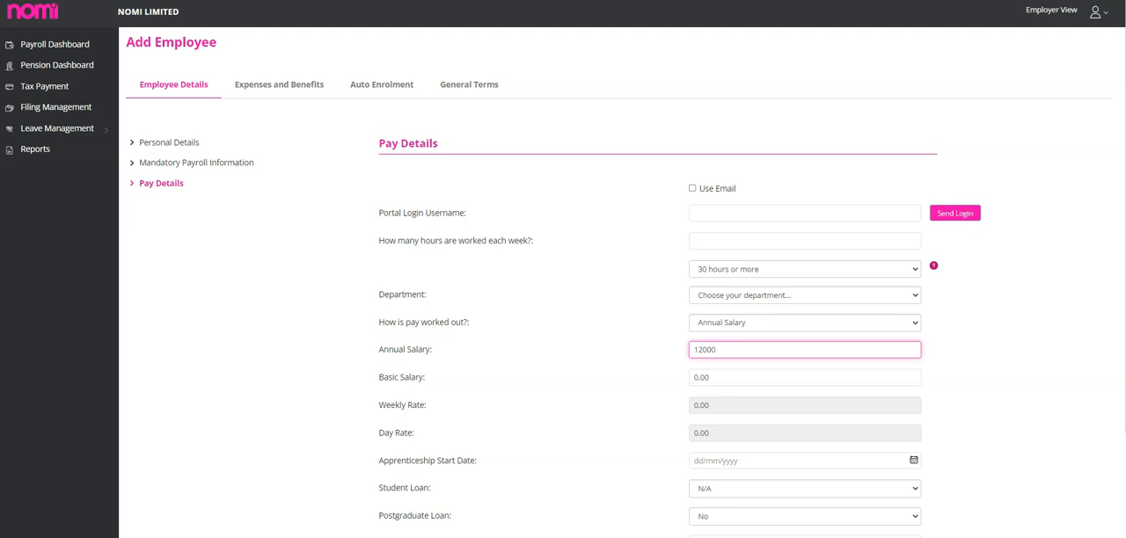
key(Tab)
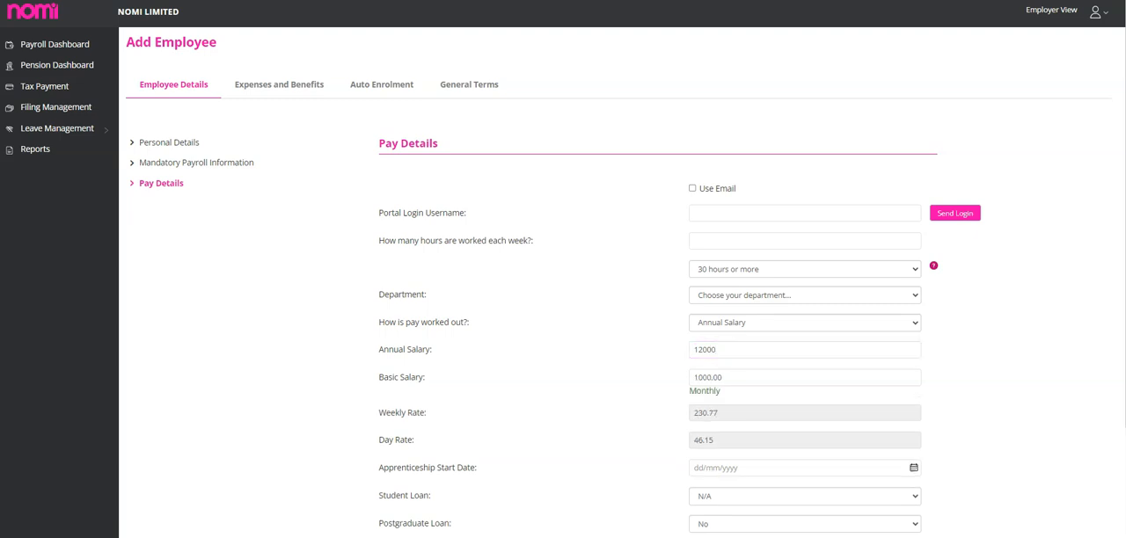
scroll(622, 281, down, 2)
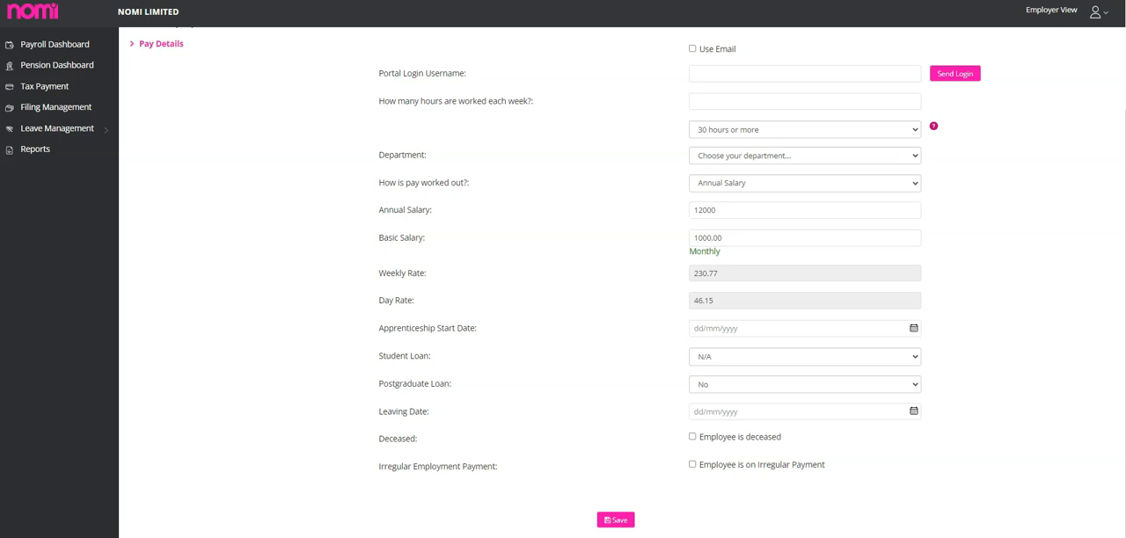
scroll(622, 281, up, 2)
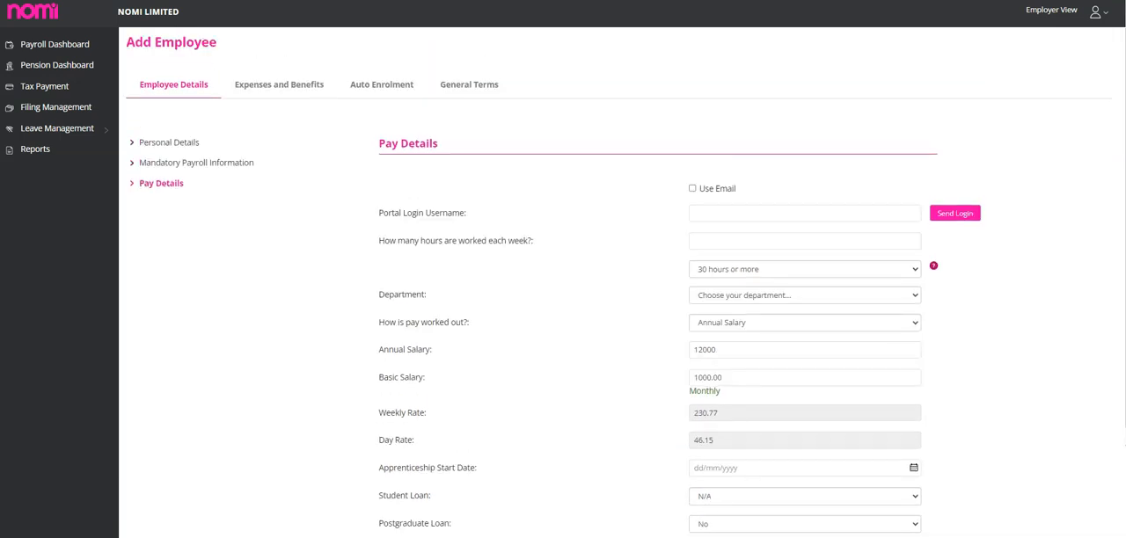
Review the new employee's Expenses and Benefits form and the Auto Enrolment status, group and scheme options.
click(279, 85)
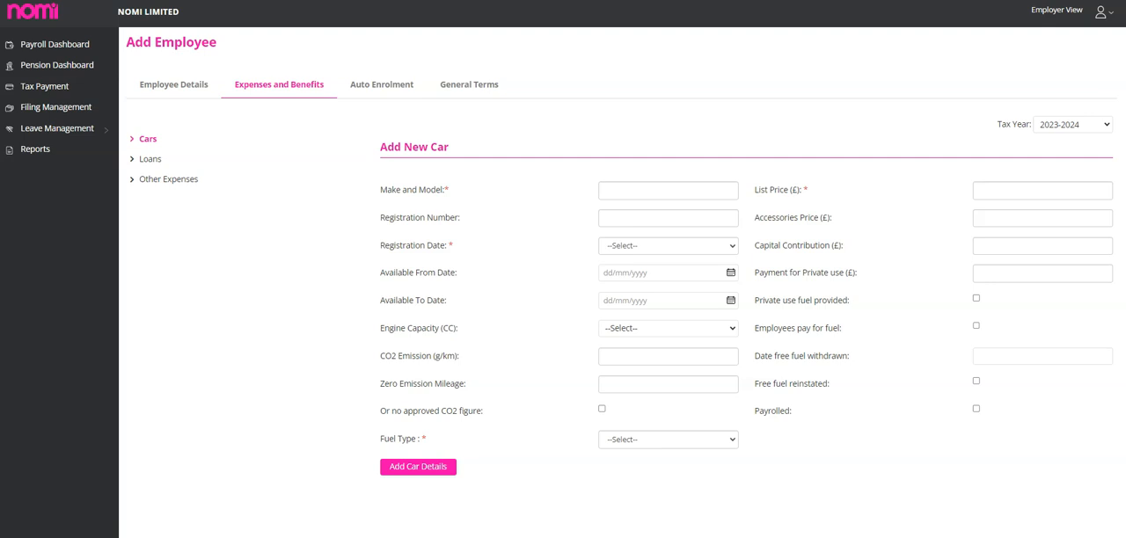
click(380, 84)
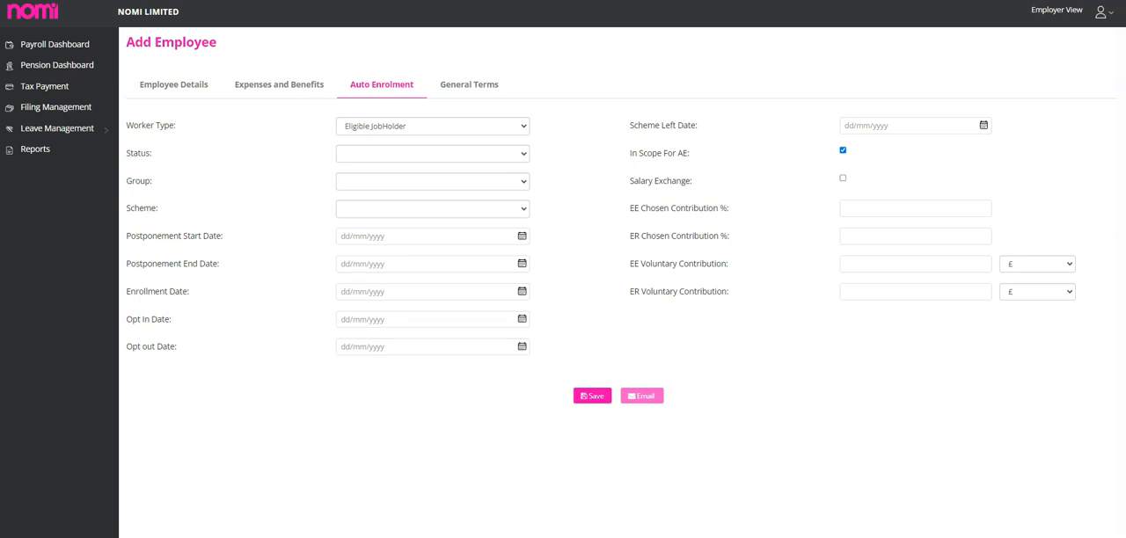
click(432, 154)
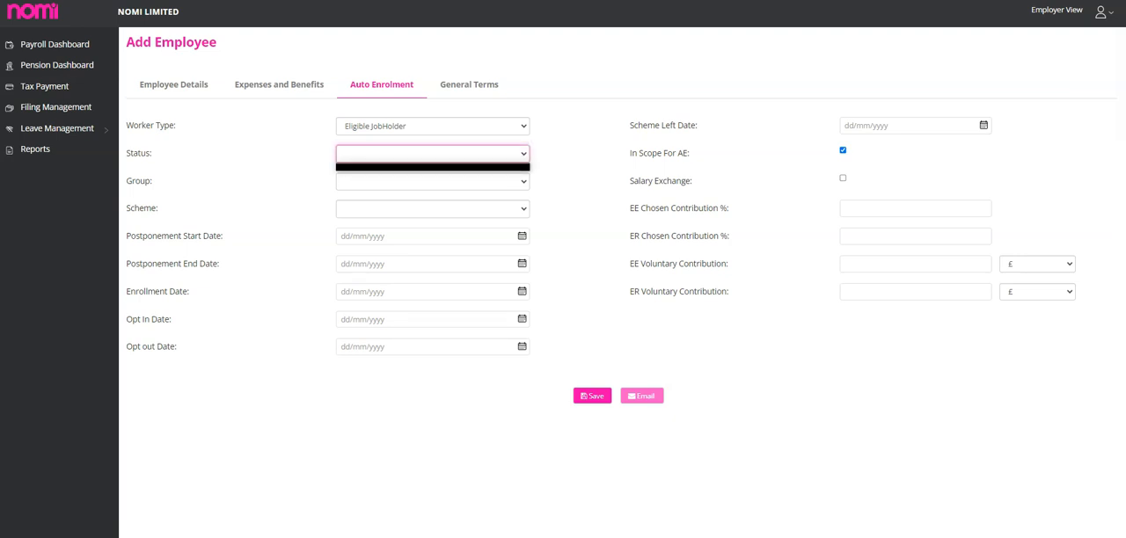
click(432, 182)
click(432, 209)
key(Escape)
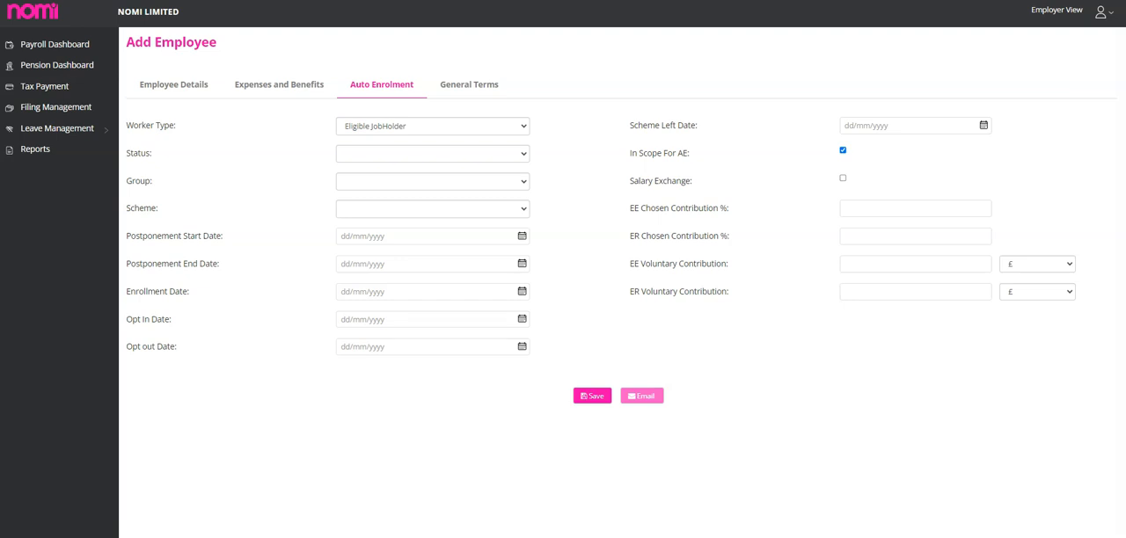
Review the new employee's employment terms and emergency contact fields, and return to the payroll dashboard without saving.
click(469, 86)
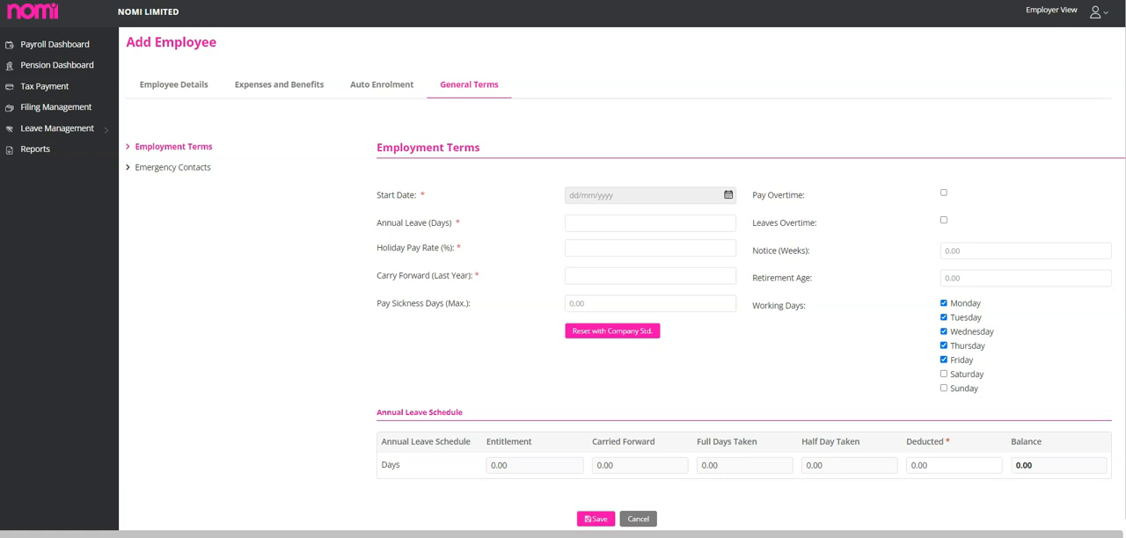
click(174, 167)
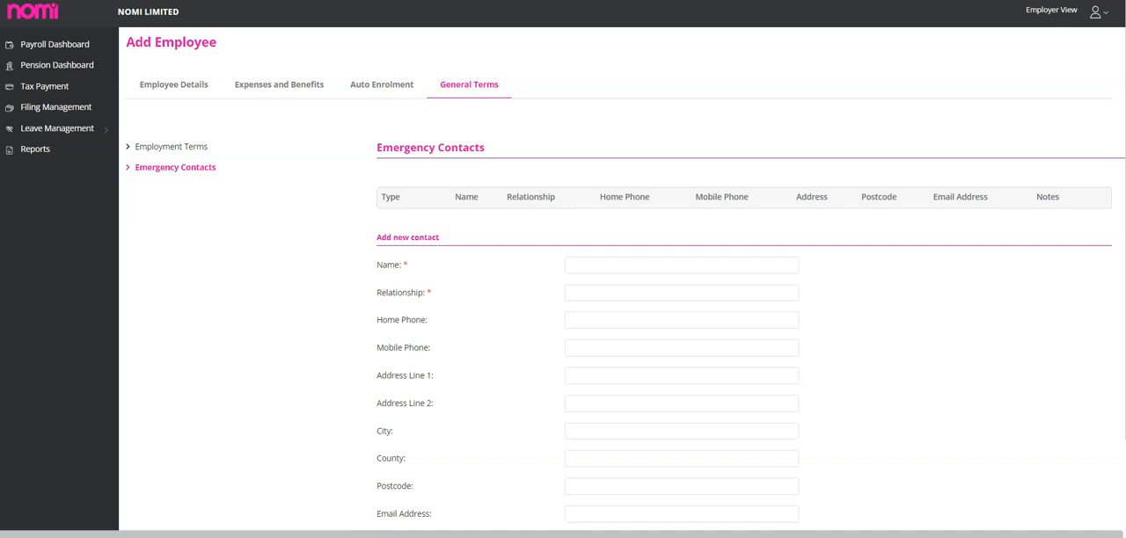
scroll(623, 280, down, 2)
scroll(623, 279, up, 2)
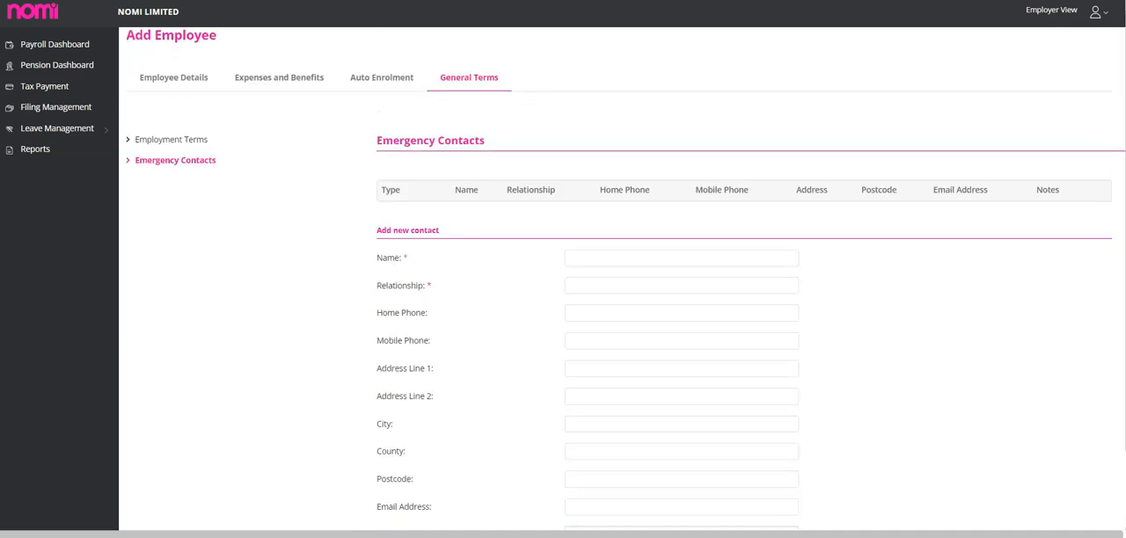
click(173, 146)
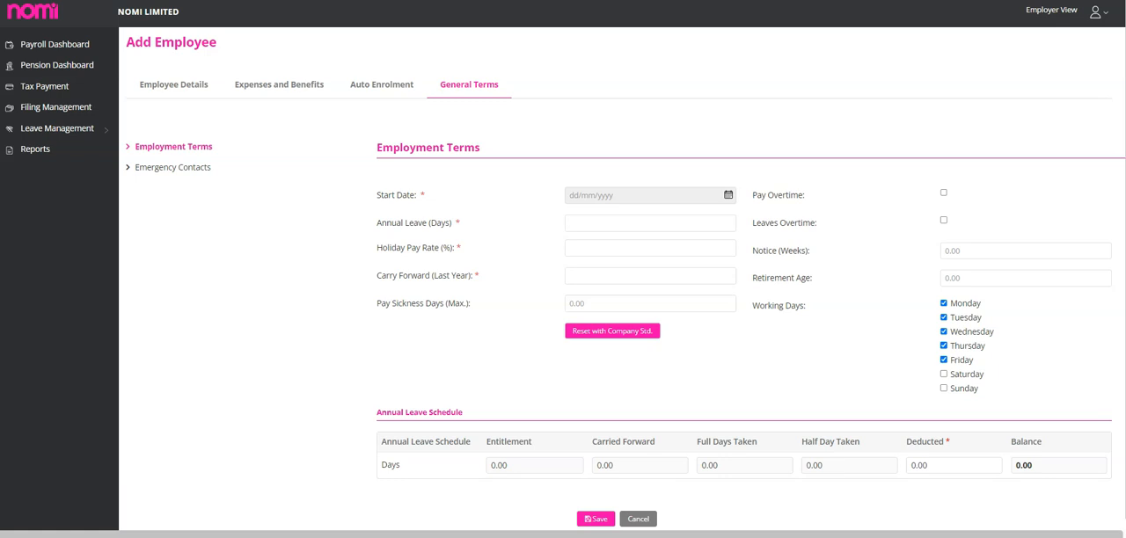
click(55, 44)
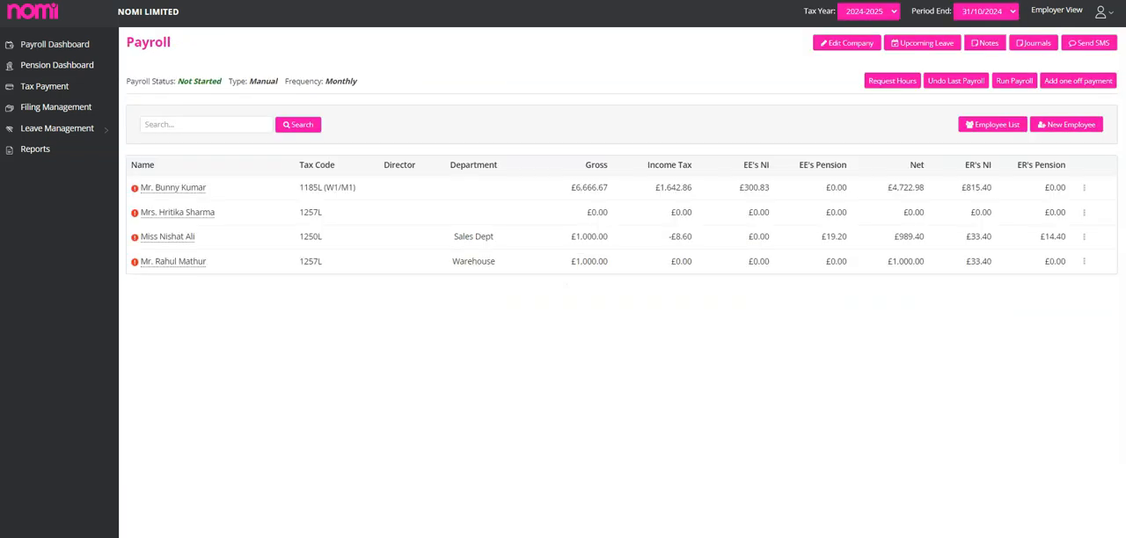